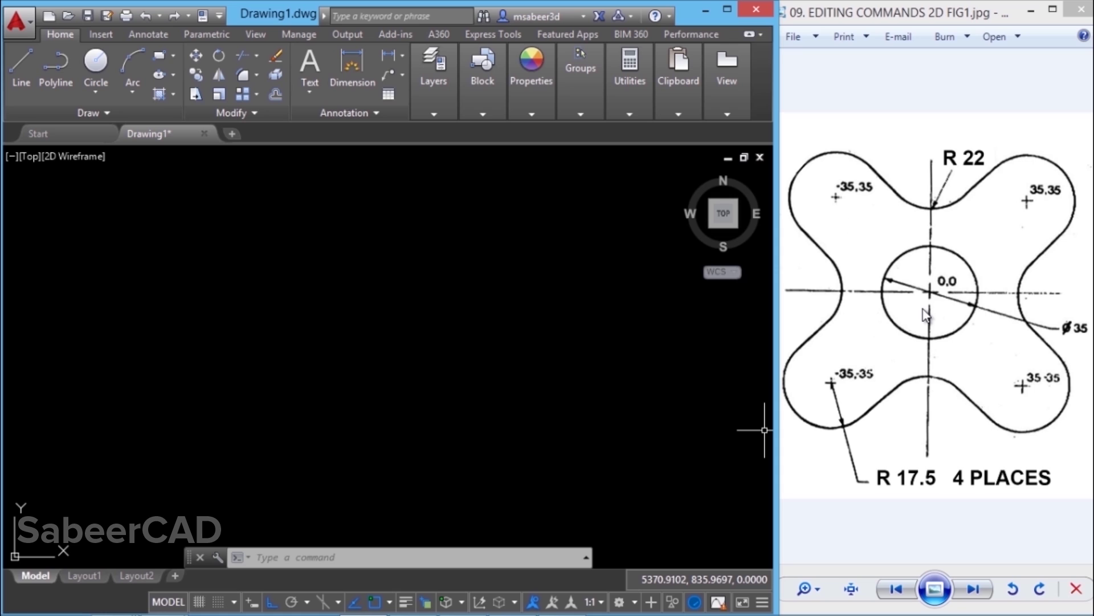
# Step: Set the drawing limits from -60,-60 to 60,60
pyautogui.click(336, 557)
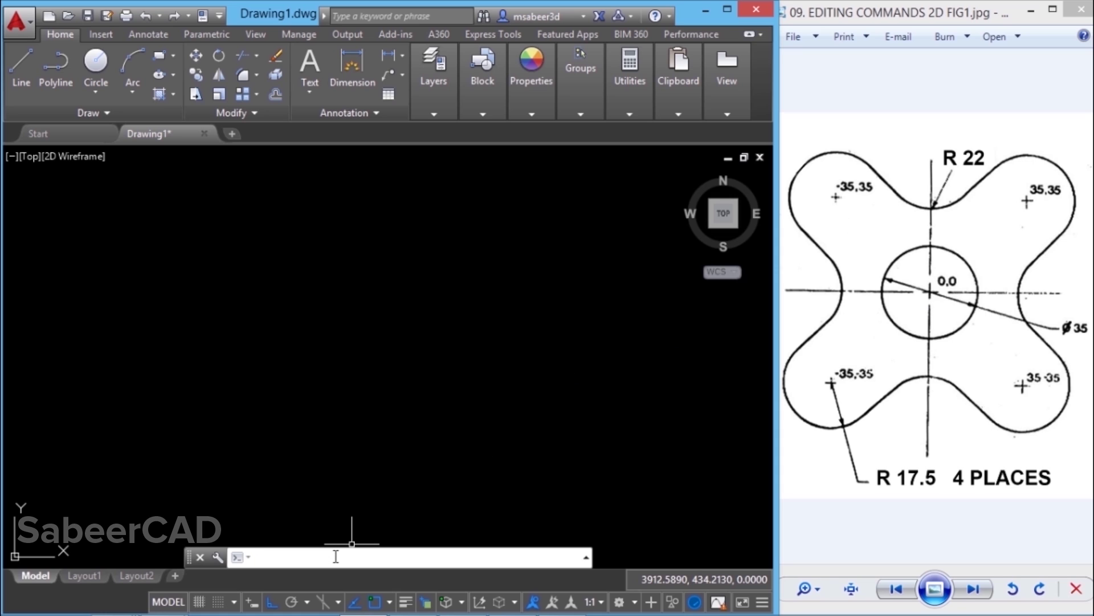
pyautogui.write('limits')
pyautogui.press('Return')
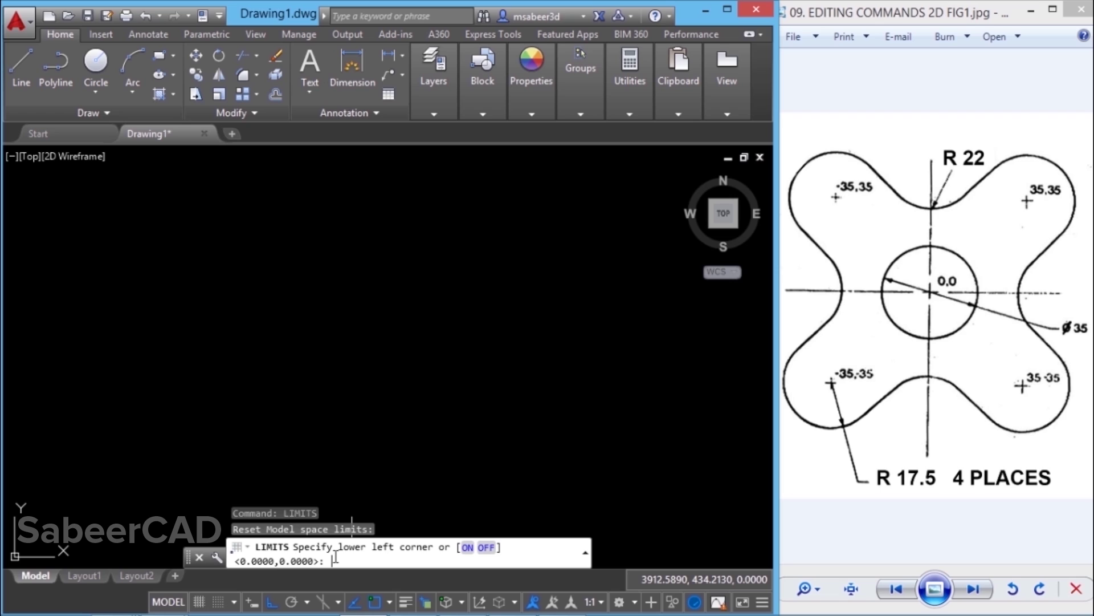
pyautogui.write('-60,-60')
pyautogui.press('Return')
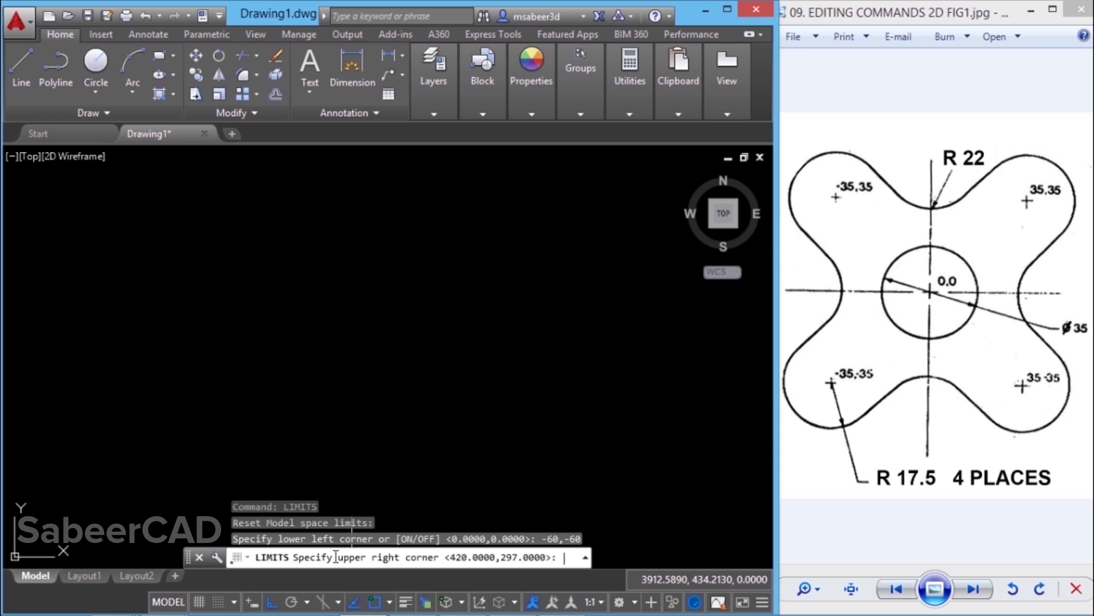
pyautogui.write('60,60')
pyautogui.press('Return')
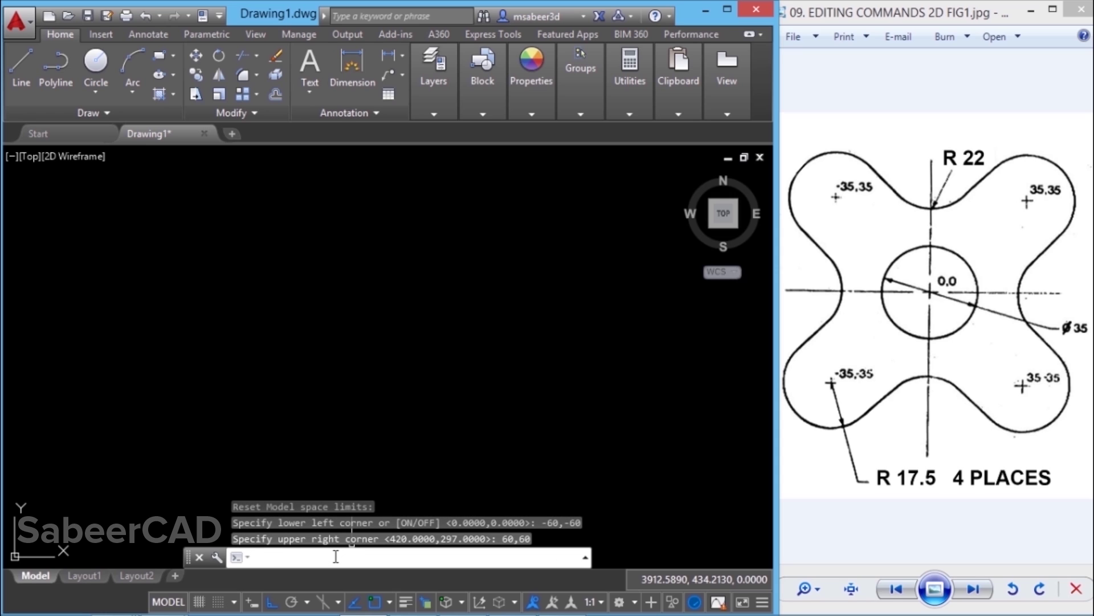
# Step: Zoom All so the view fits the new limits
pyautogui.write('z')
pyautogui.press('Return')
pyautogui.write('a')
pyautogui.press('Return')
pyautogui.press('Escape')
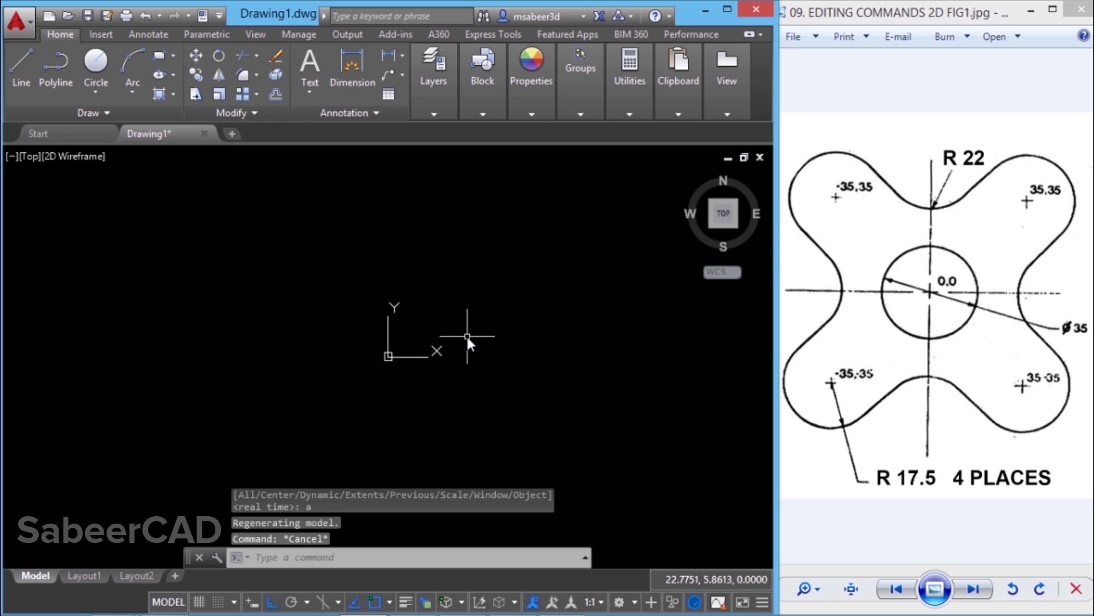
# Step: Draw a centre-radius circle at 0,0 with radius 17.5
pyautogui.click(91, 90)
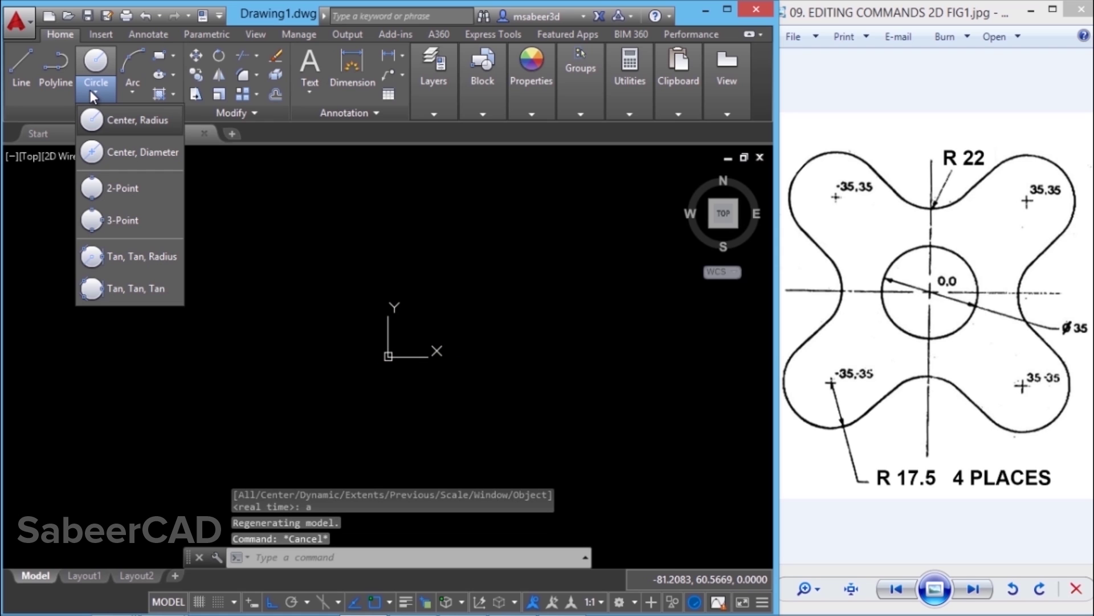
pyautogui.click(142, 121)
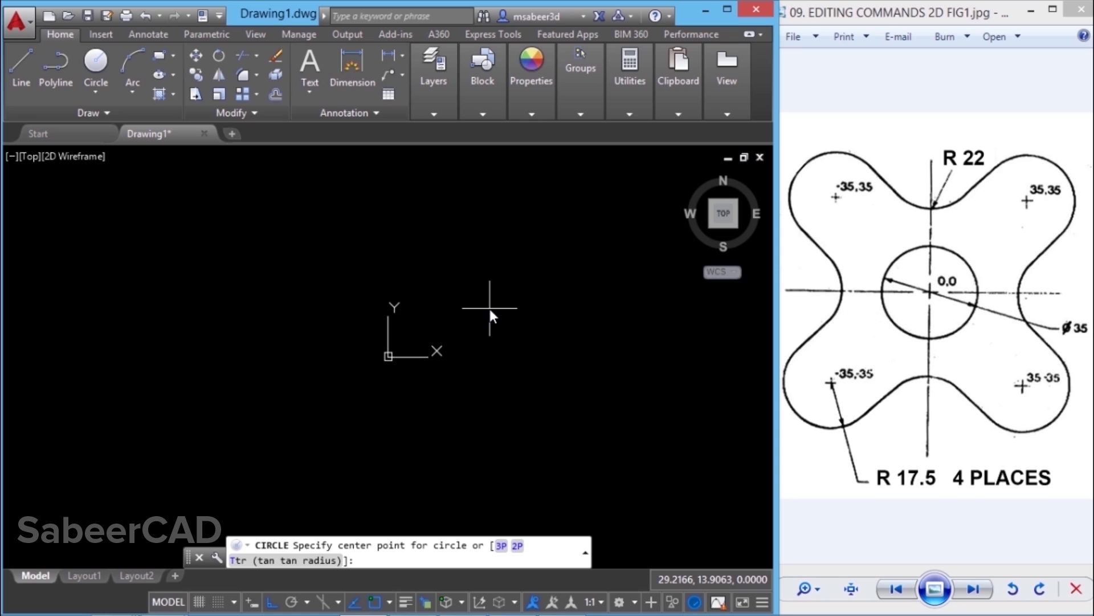
pyautogui.write('0,0')
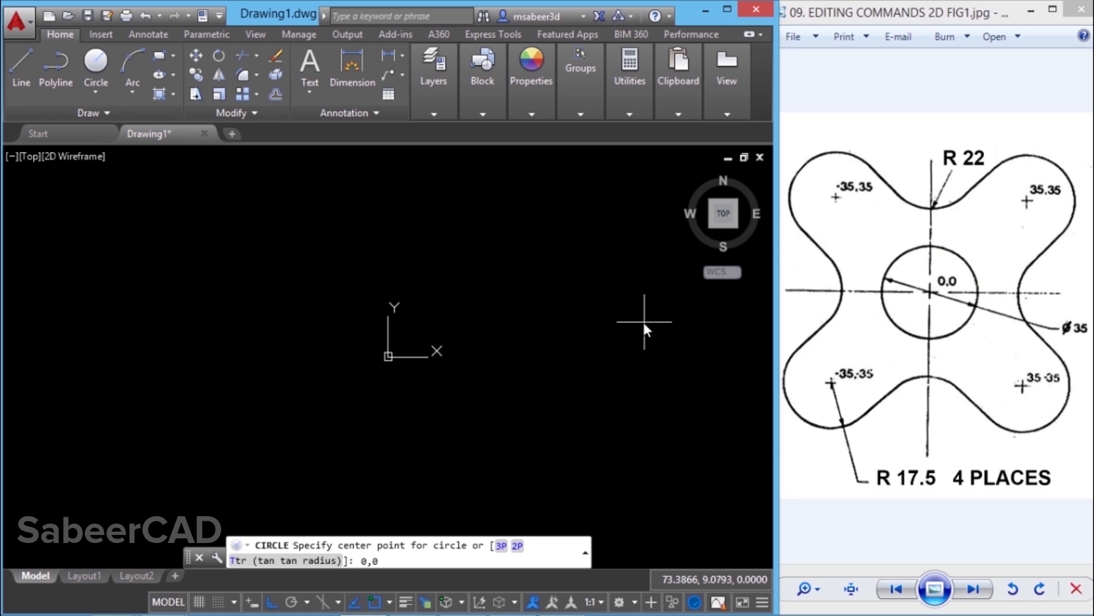
pyautogui.press('Return')
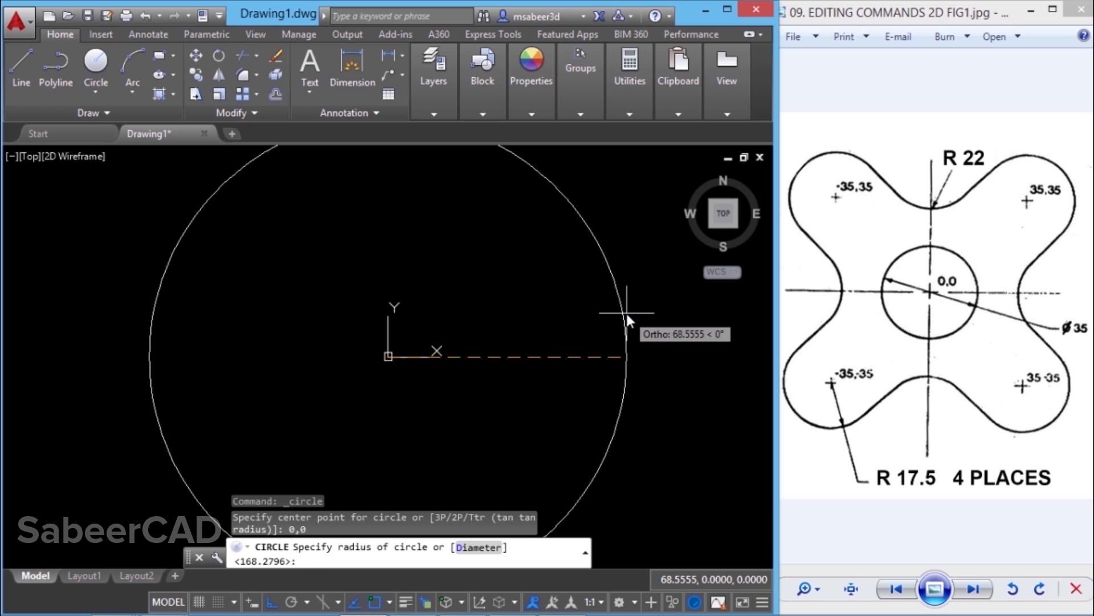
pyautogui.write('17.5')
pyautogui.press('Return')
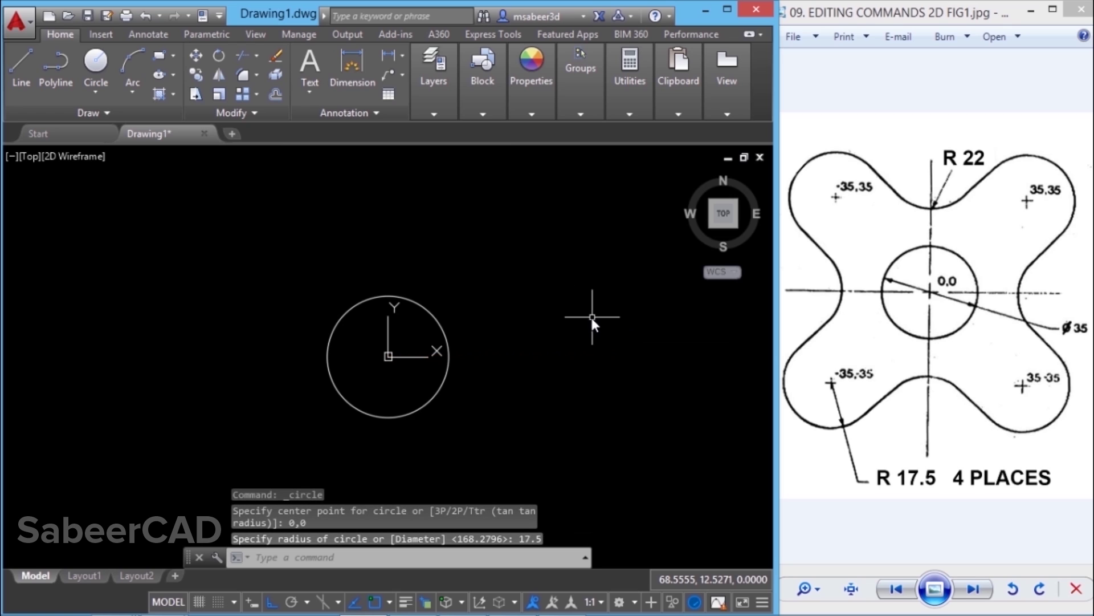
pyautogui.press('Return')
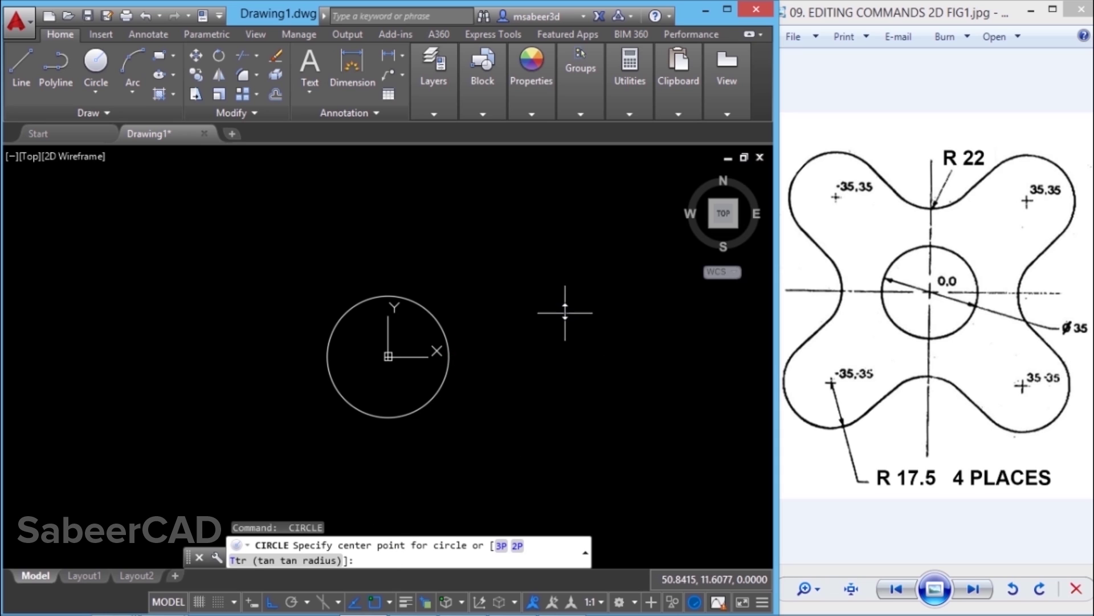
# Step: Add R17.5 circles centred at 35,35 and -35,35
pyautogui.write('35,35')
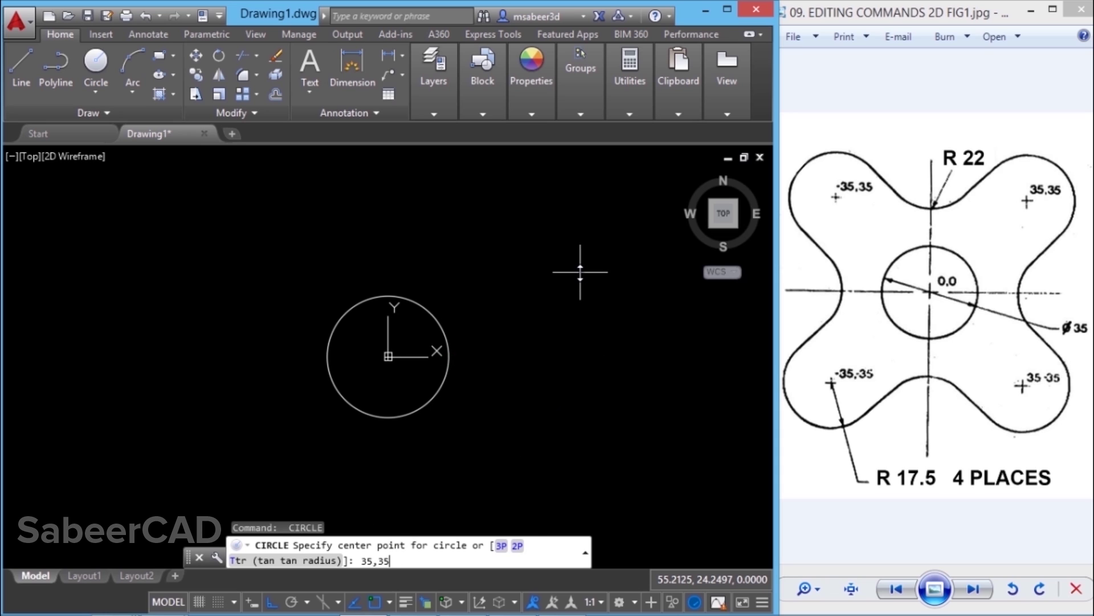
pyautogui.press('Return')
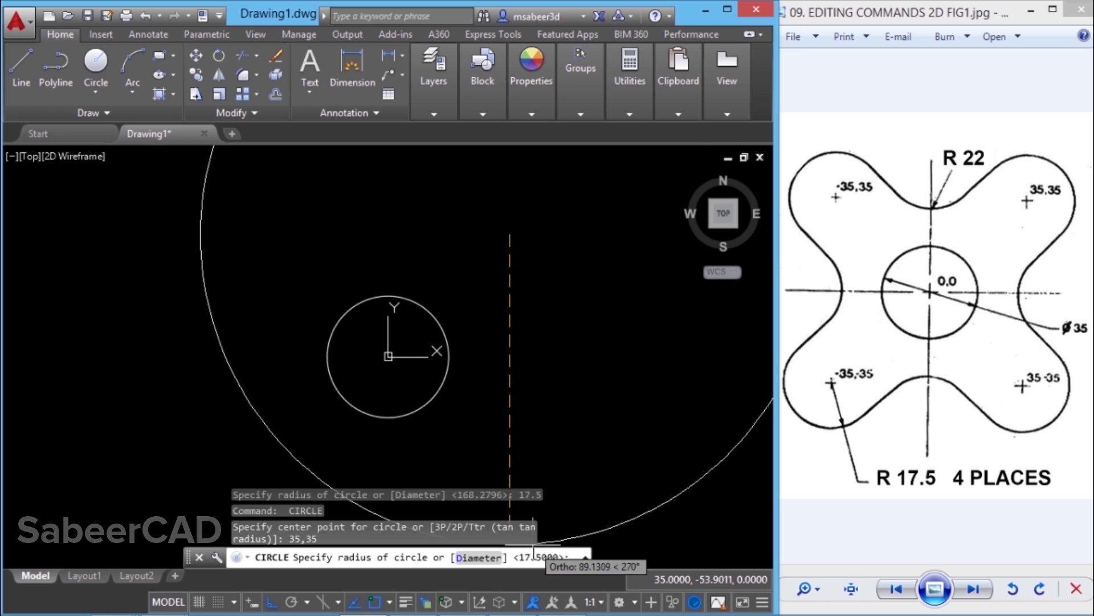
pyautogui.press('Return')
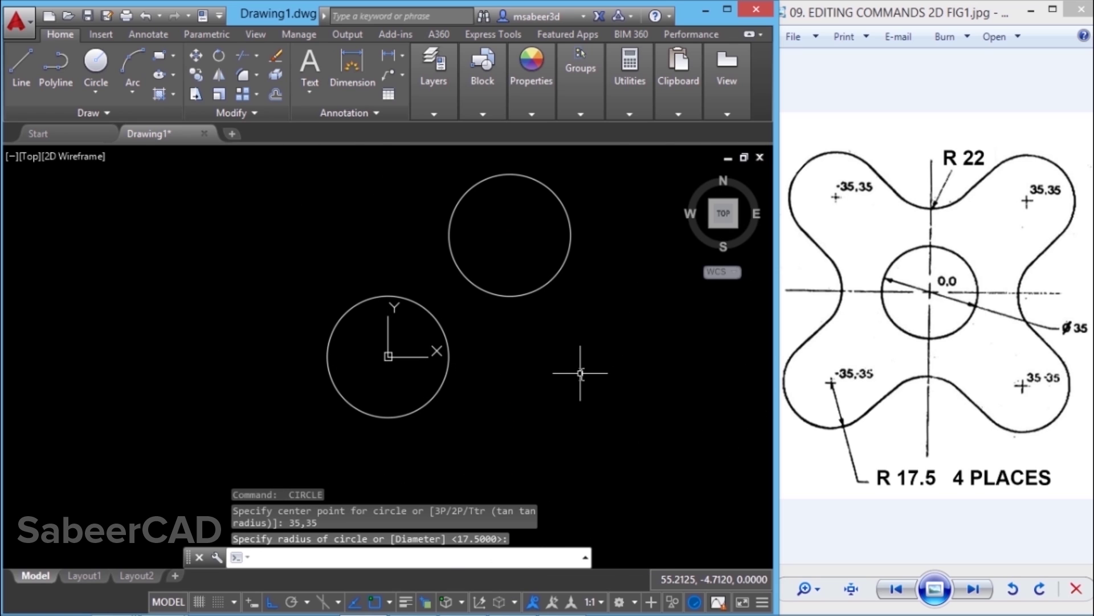
pyautogui.press('Return')
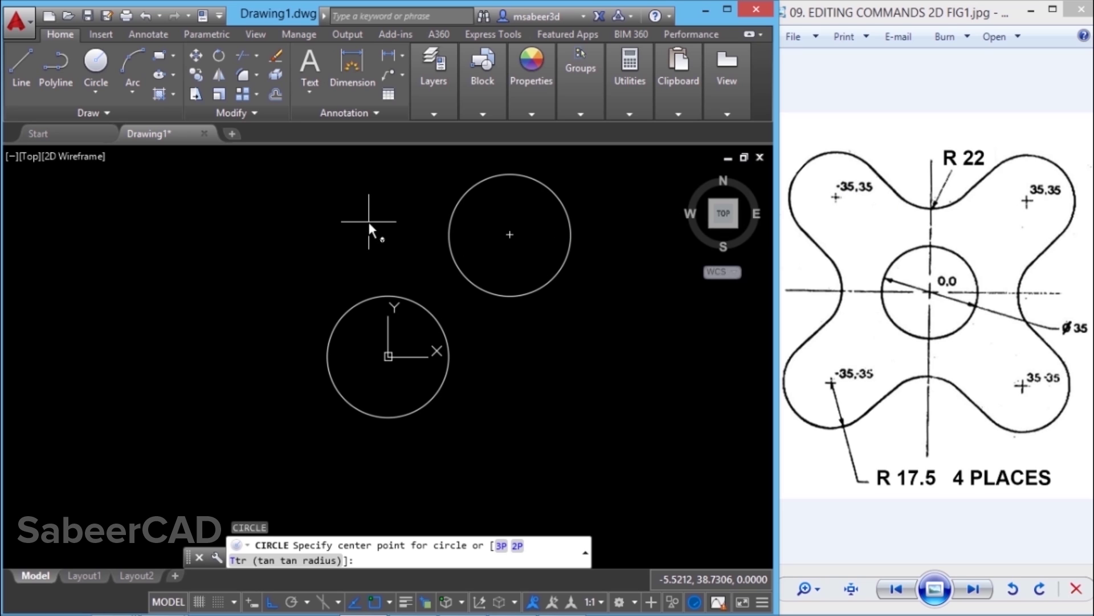
pyautogui.write('-35,35')
pyautogui.press('Return')
pyautogui.press('Return')
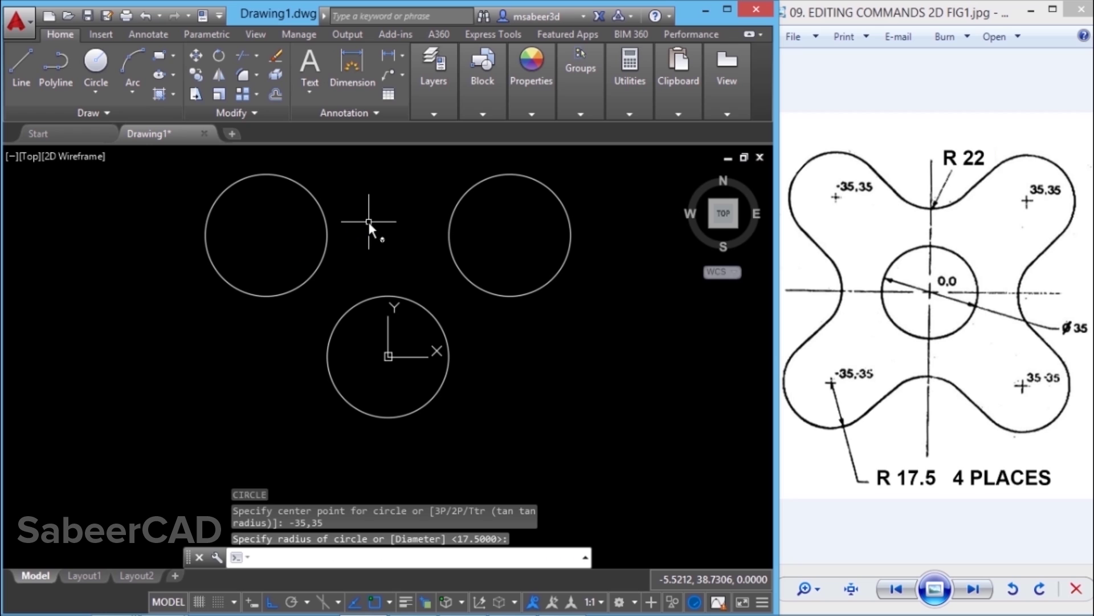
pyautogui.press('Return')
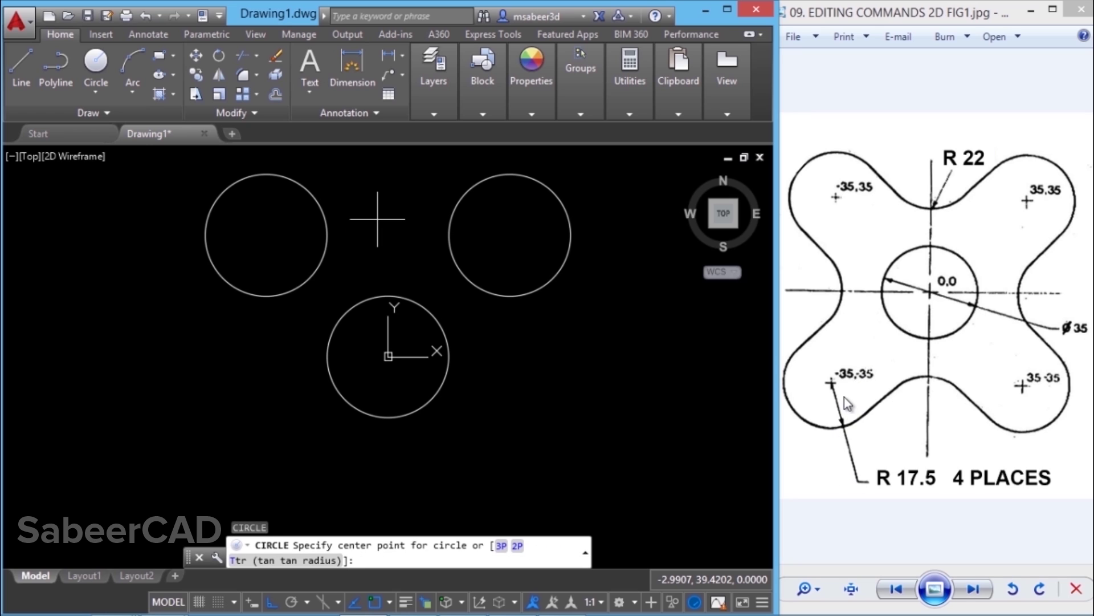
# Step: Add R17.5 circles centred at -35,-35 and 35,-35
pyautogui.write('-')
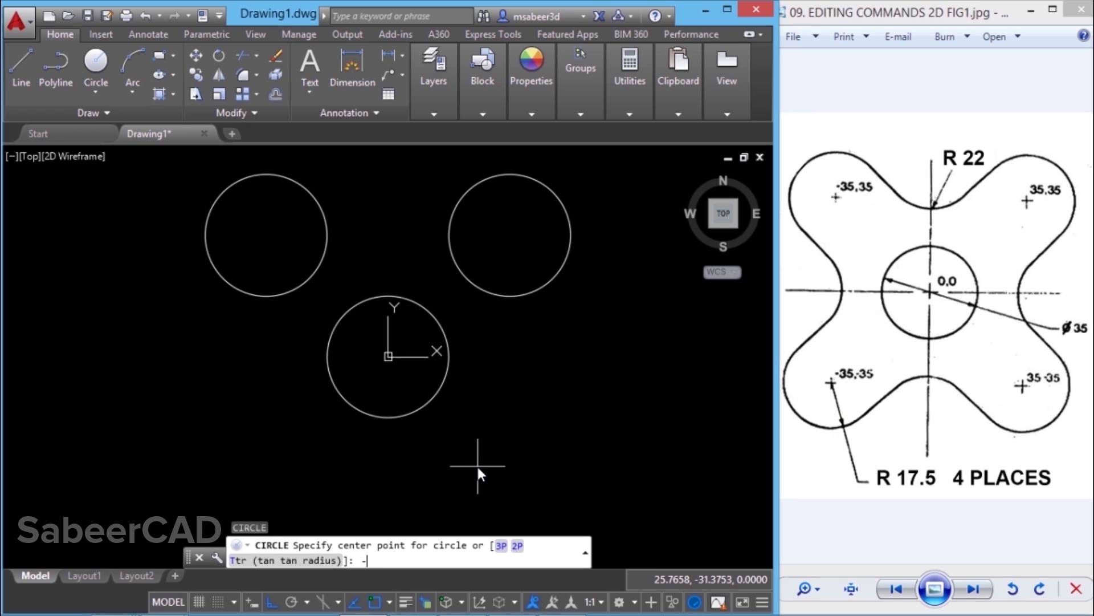
pyautogui.write('35,-35')
pyautogui.press('Return')
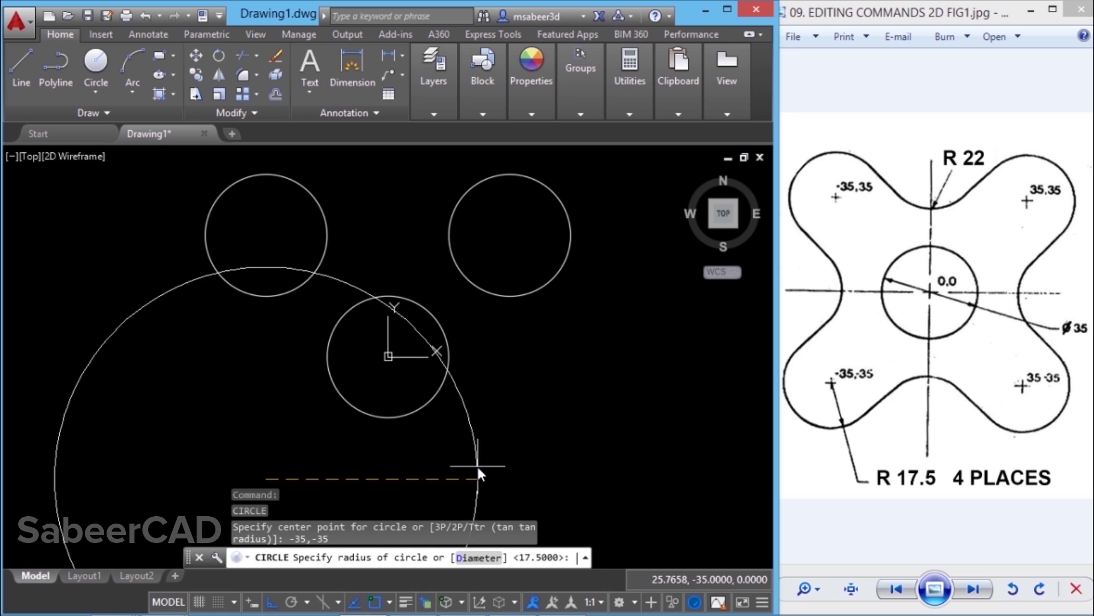
pyautogui.press('Return')
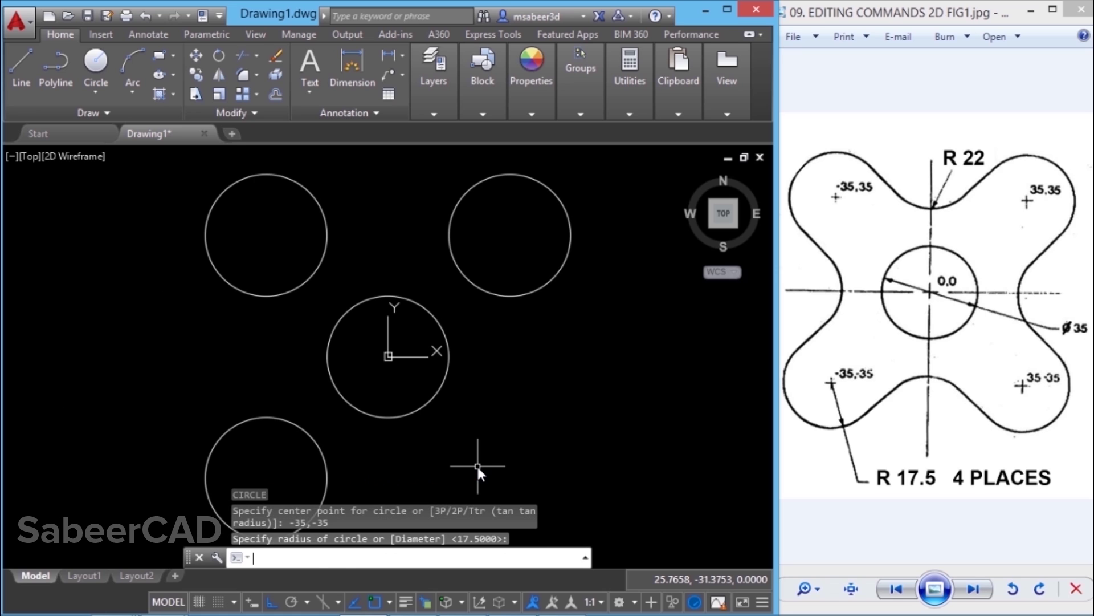
pyautogui.press('Return')
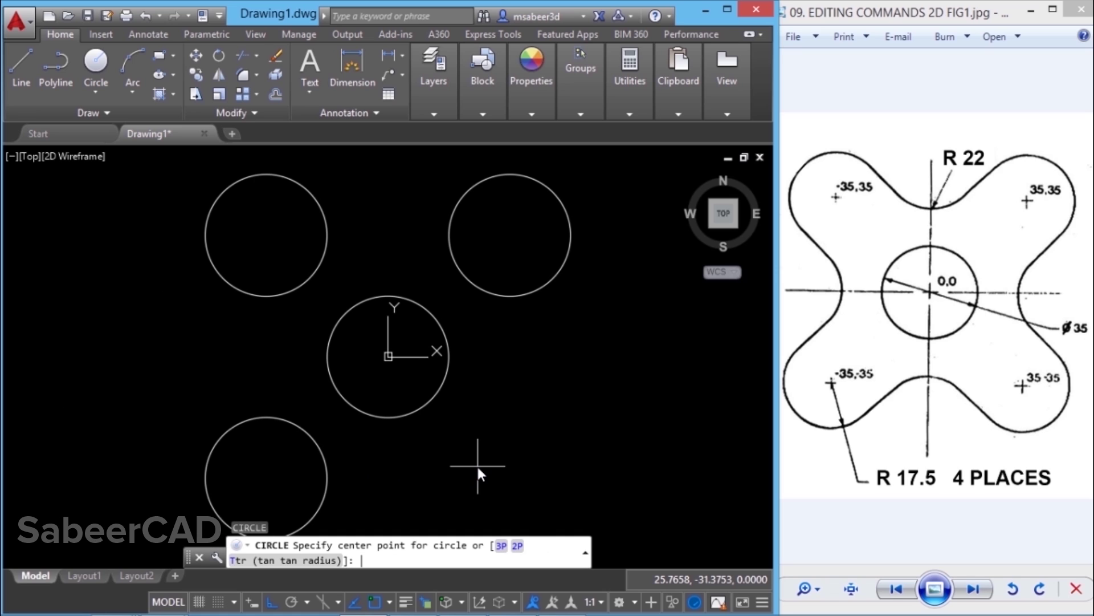
pyautogui.write('35,-35')
pyautogui.press('Return')
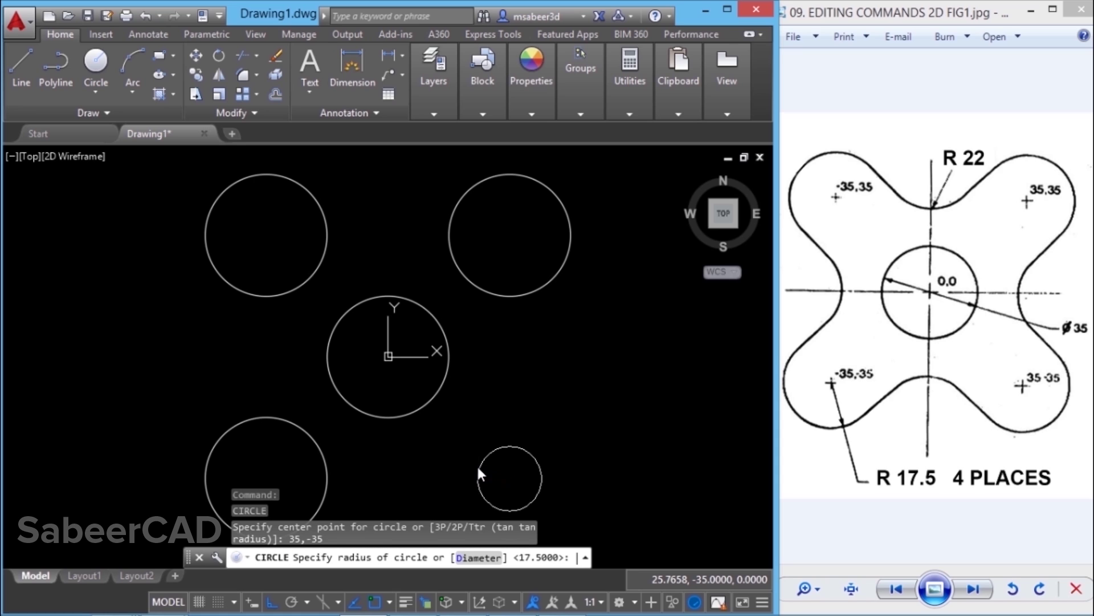
pyautogui.press('Return')
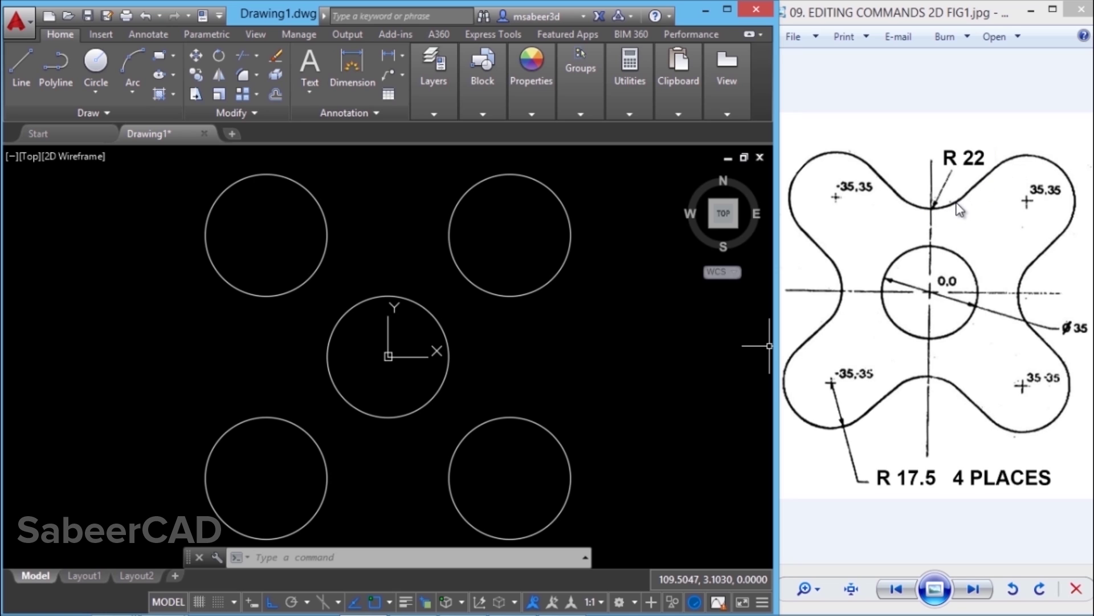
# Step: Set the fillet radius to 22 and join the top pair of circles
pyautogui.click(631, 351)
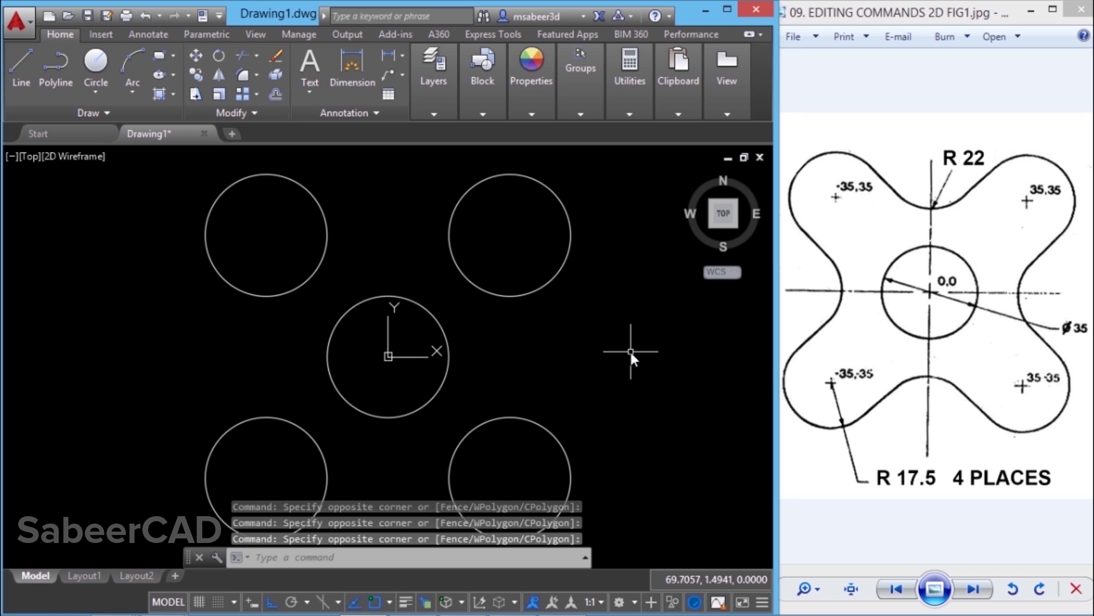
pyautogui.write('f')
pyautogui.press('Return')
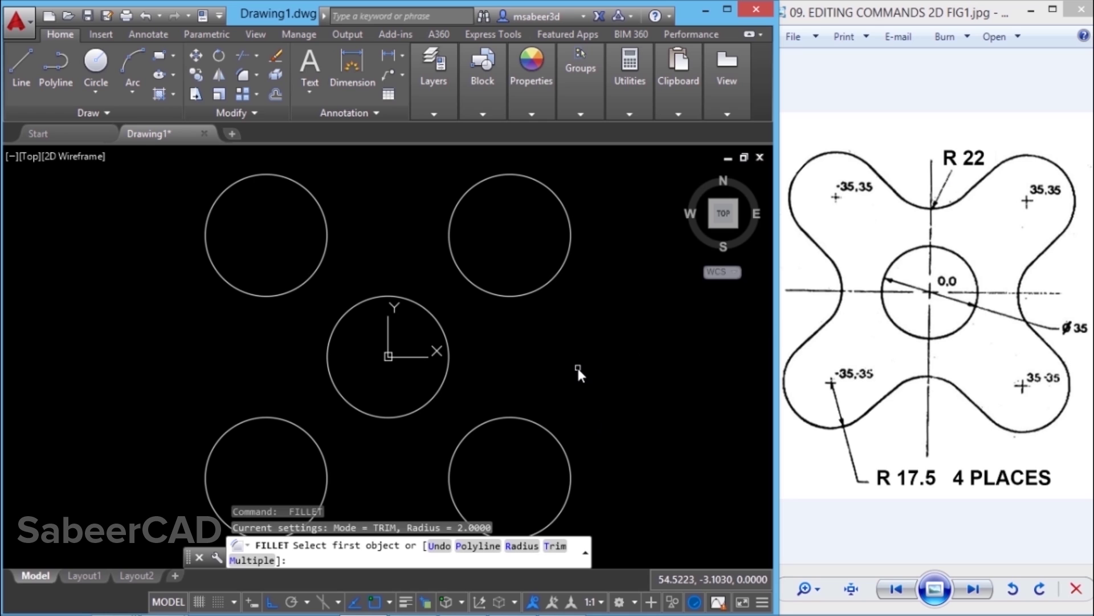
pyautogui.write('r')
pyautogui.press('Return')
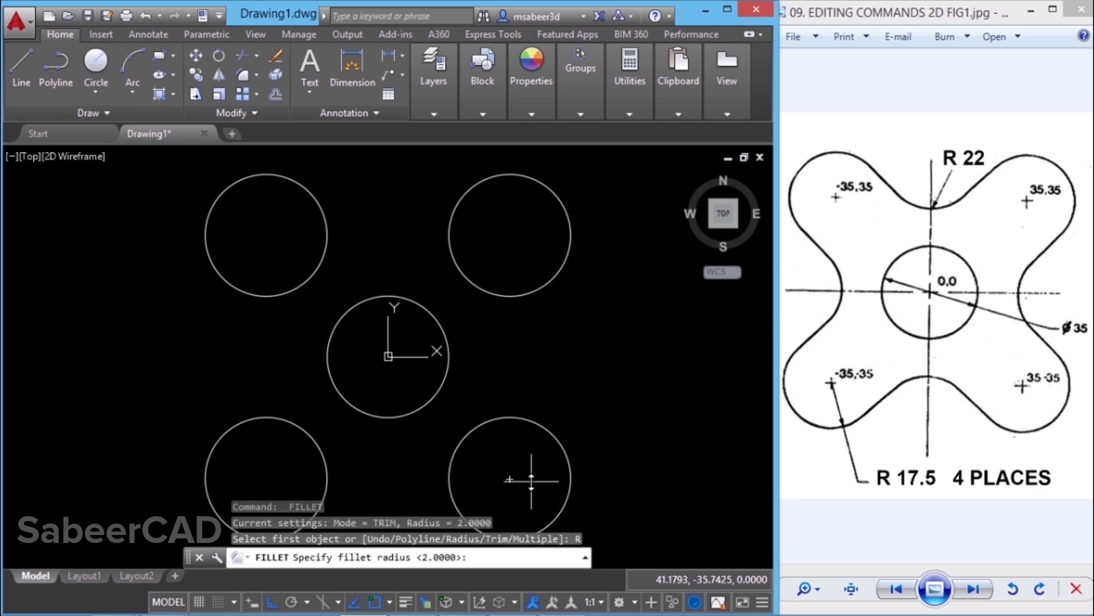
pyautogui.write('22')
pyautogui.press('Return')
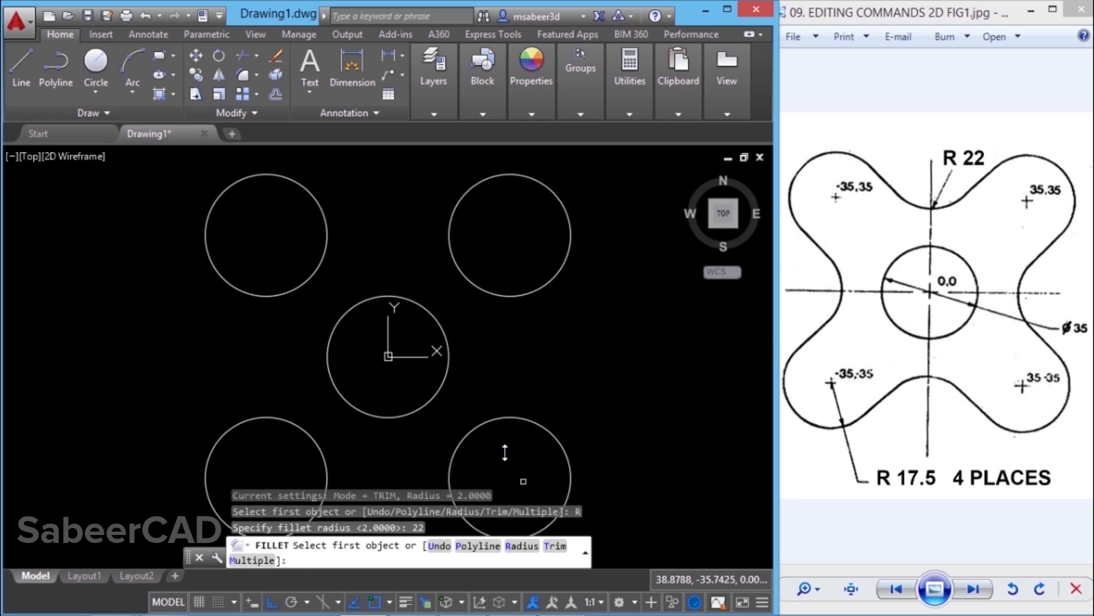
pyautogui.click(322, 208)
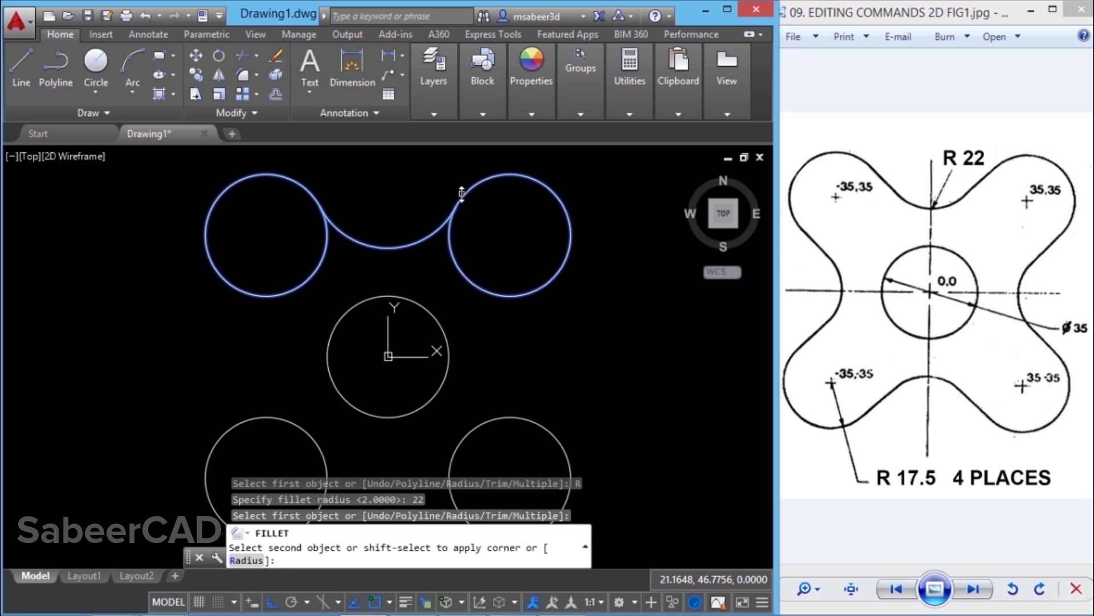
pyautogui.click(455, 212)
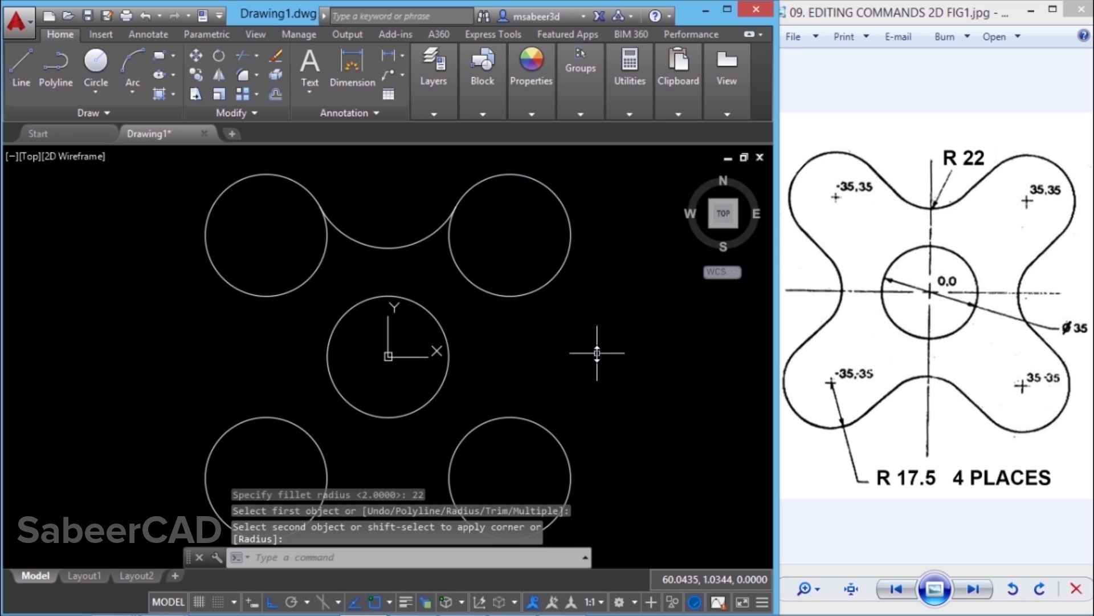
# Step: Fillet the right, bottom and left circle pairs with R22 arcs
pyautogui.press('Return')
pyautogui.click(563, 270)
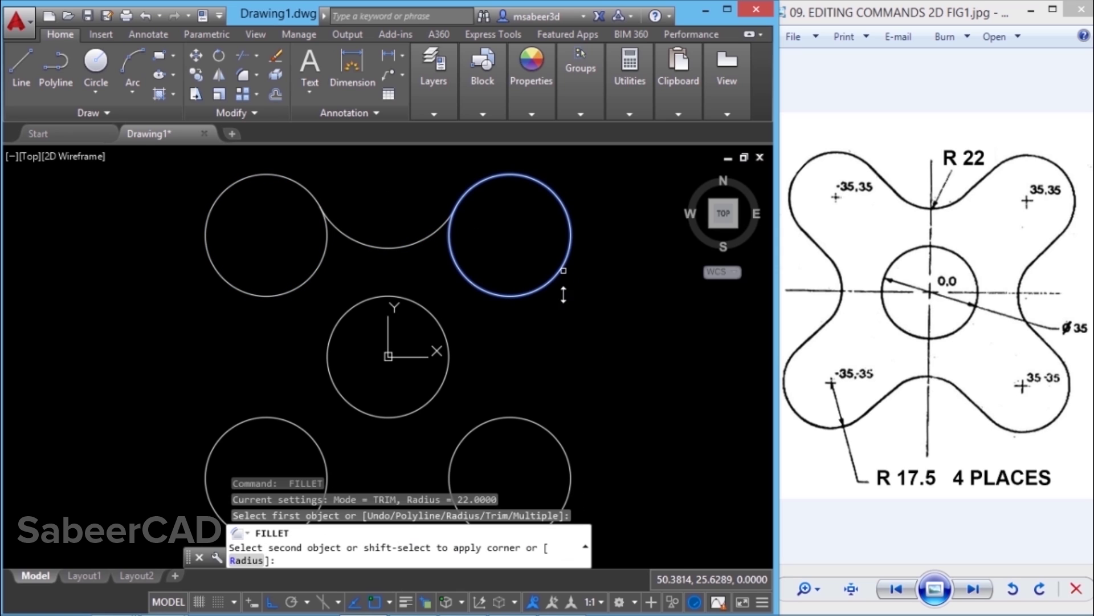
pyautogui.click(563, 445)
pyautogui.press('Return')
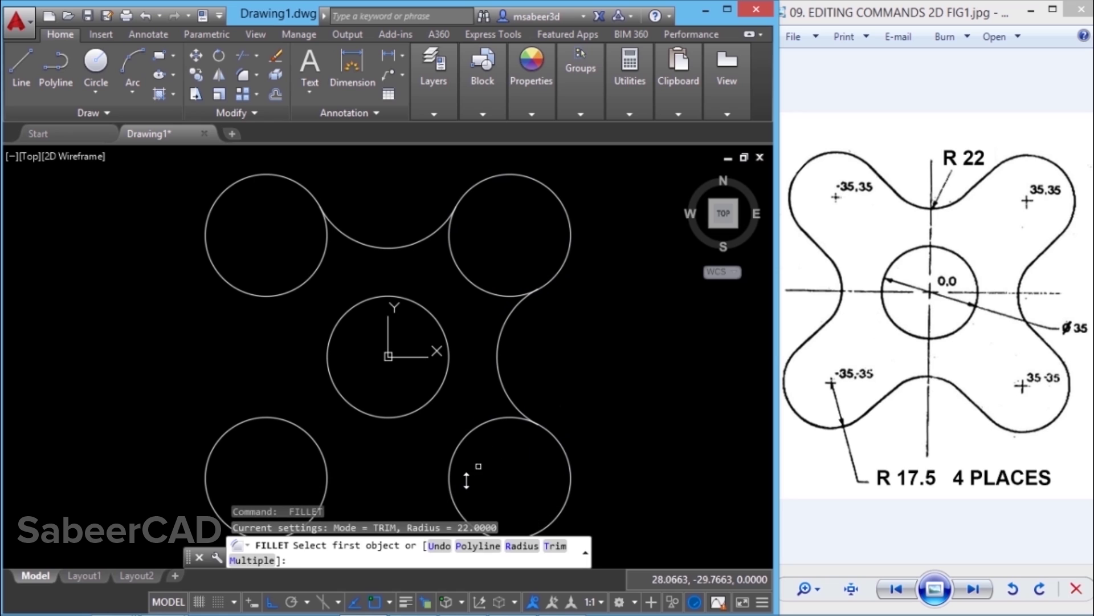
pyautogui.click(461, 513)
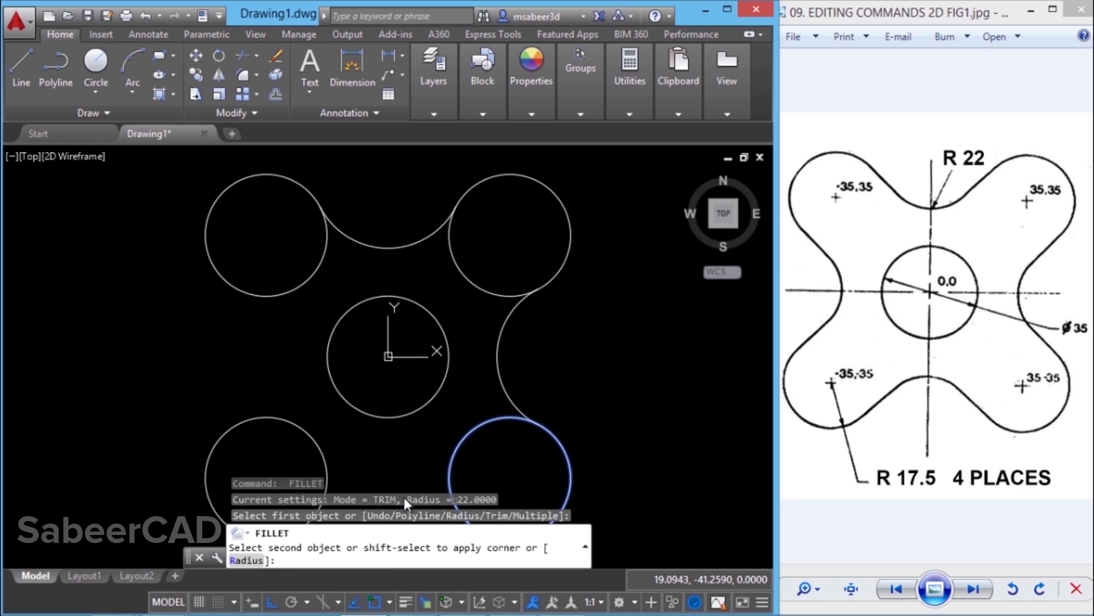
pyautogui.click(326, 481)
pyautogui.press('Return')
pyautogui.click(207, 261)
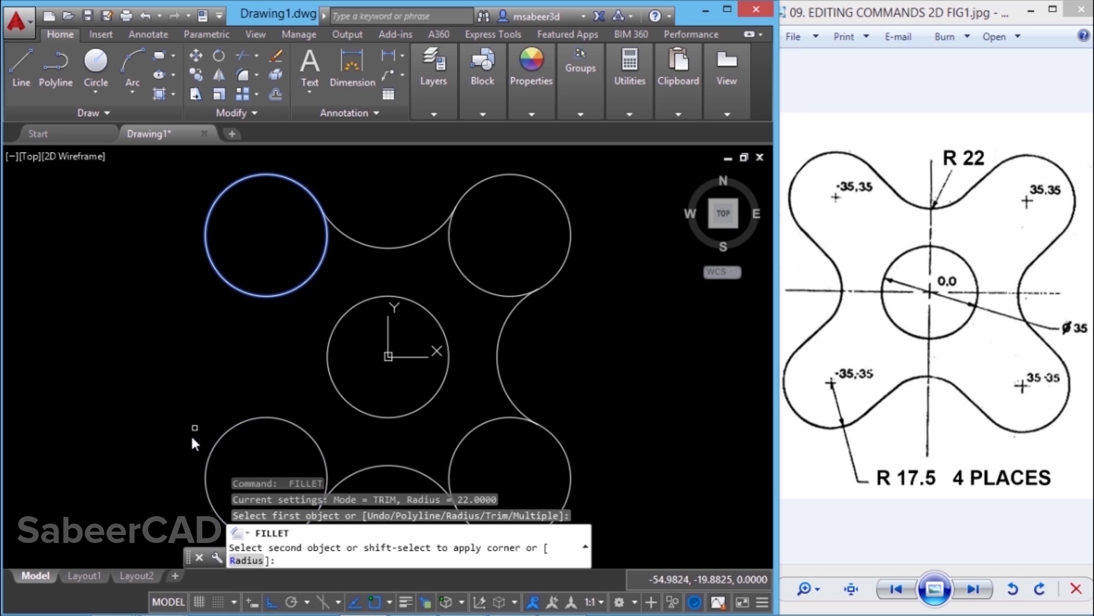
pyautogui.click(207, 465)
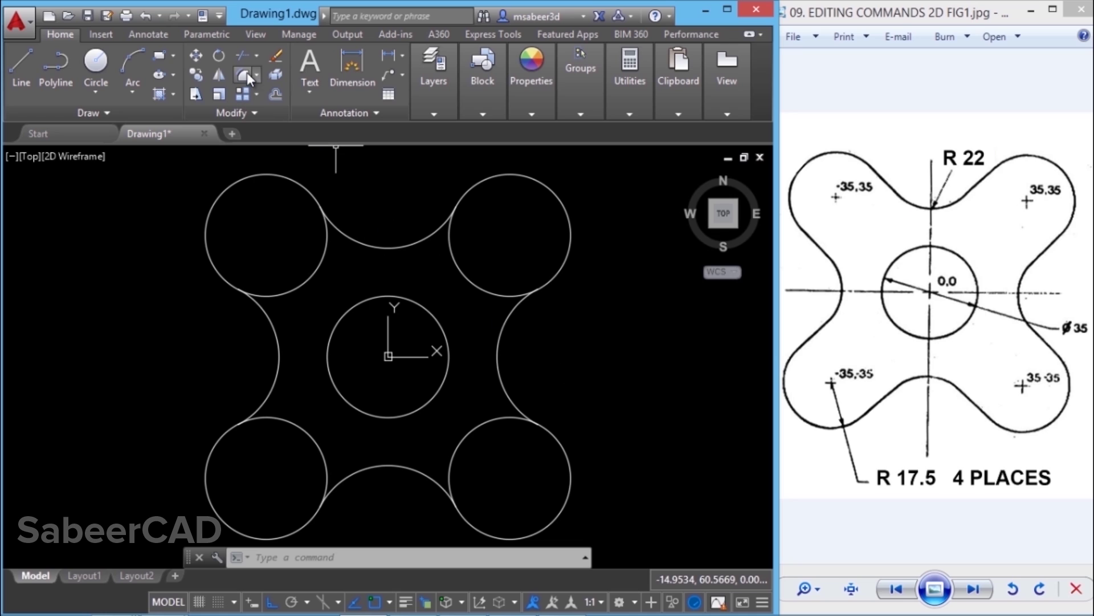
# Step: Trim away the inner arcs of all four corner circles, using all objects as cutting edges
pyautogui.click(256, 55)
pyautogui.click(264, 85)
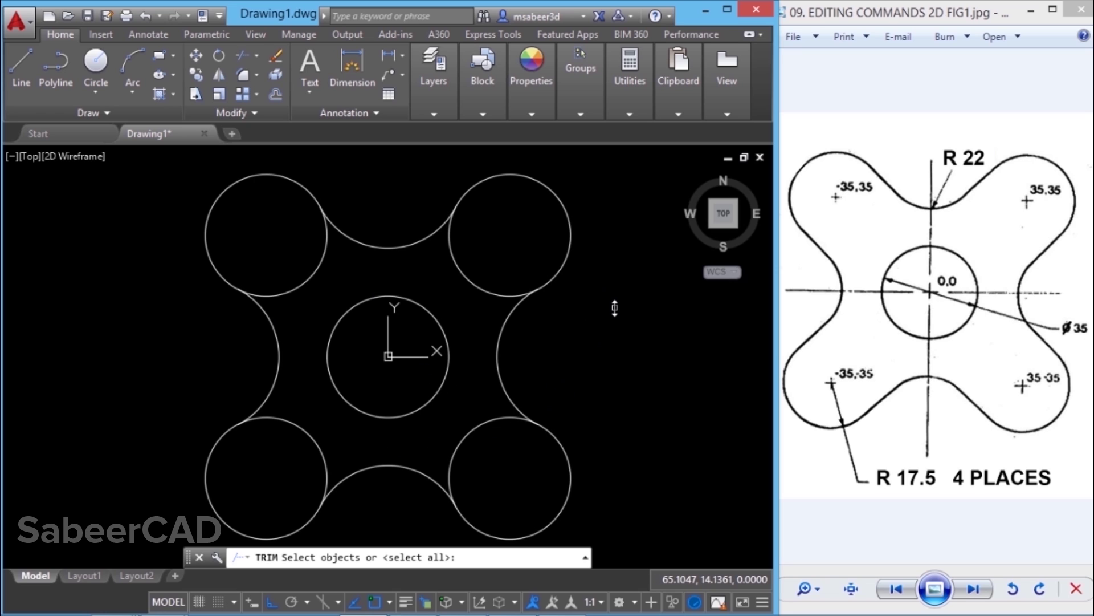
pyautogui.press('Return')
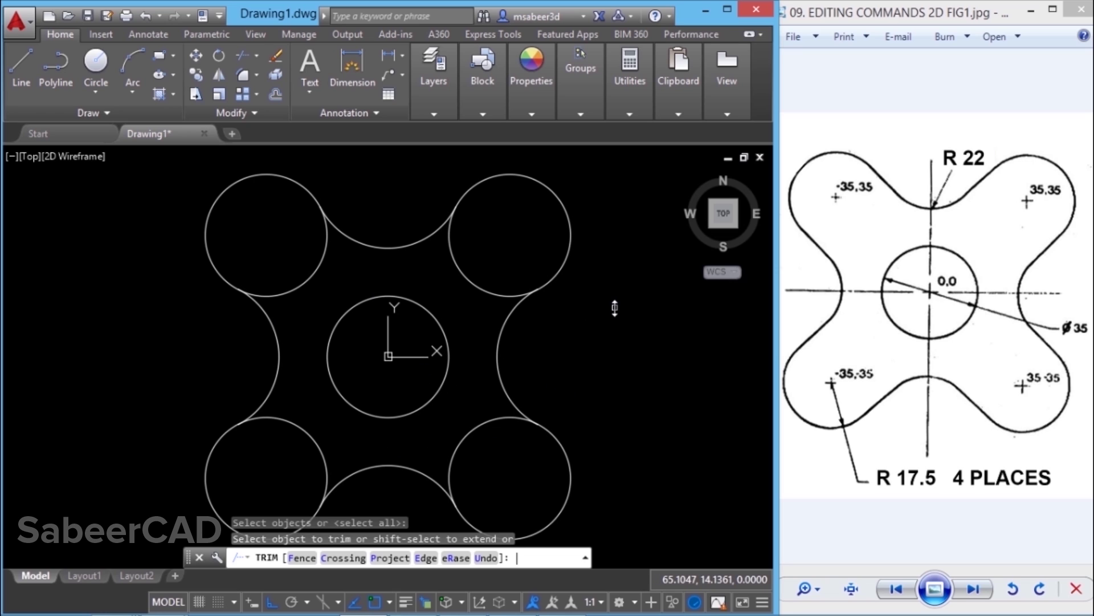
pyautogui.click(476, 429)
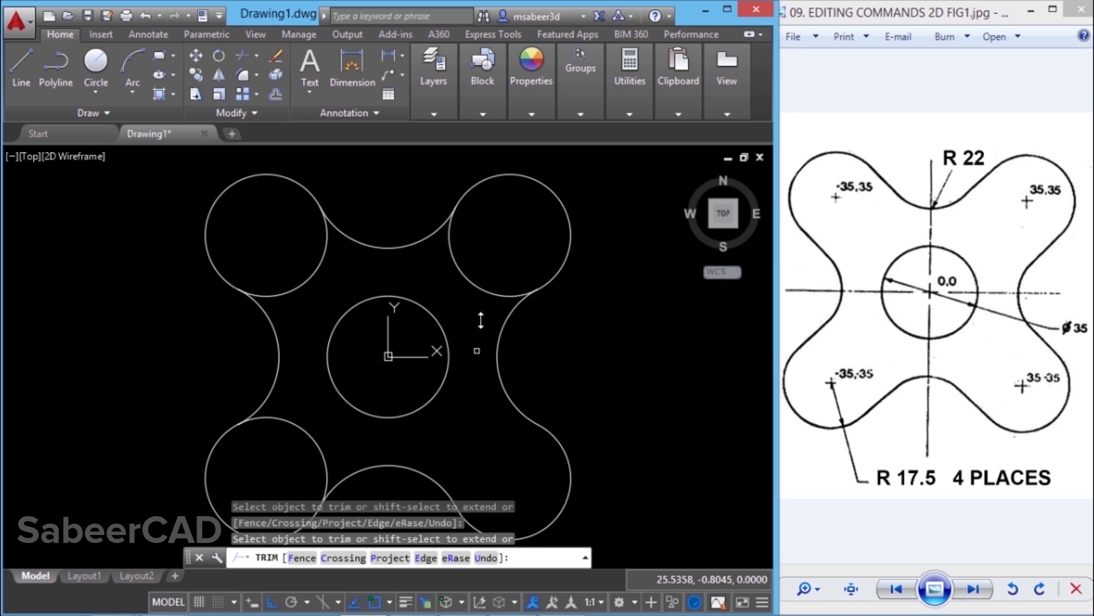
pyautogui.click(470, 285)
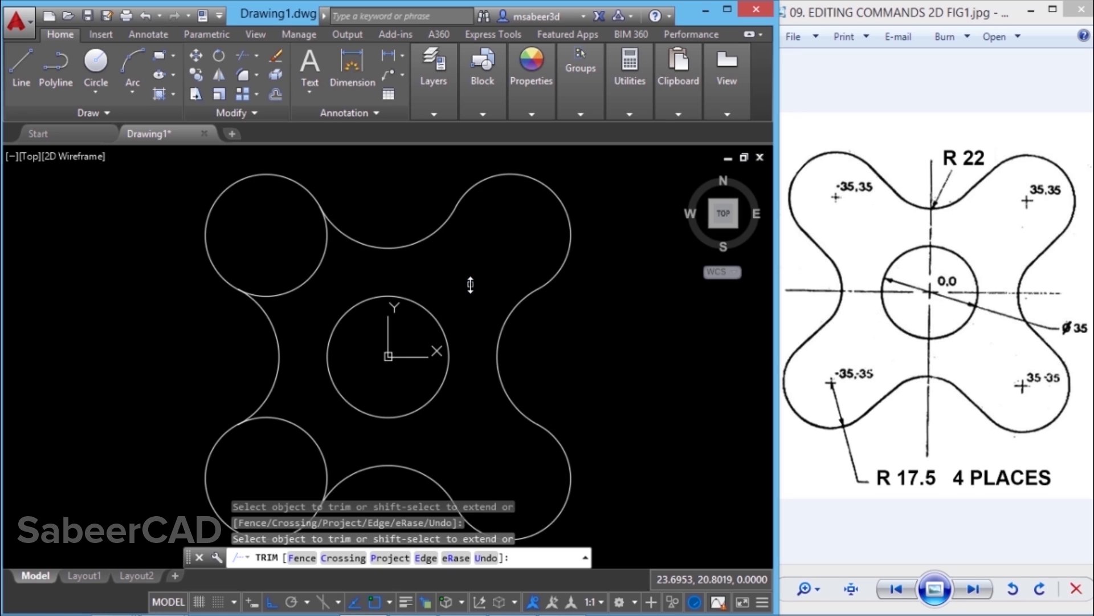
pyautogui.click(292, 422)
pyautogui.click(445, 378)
pyautogui.press('Return')
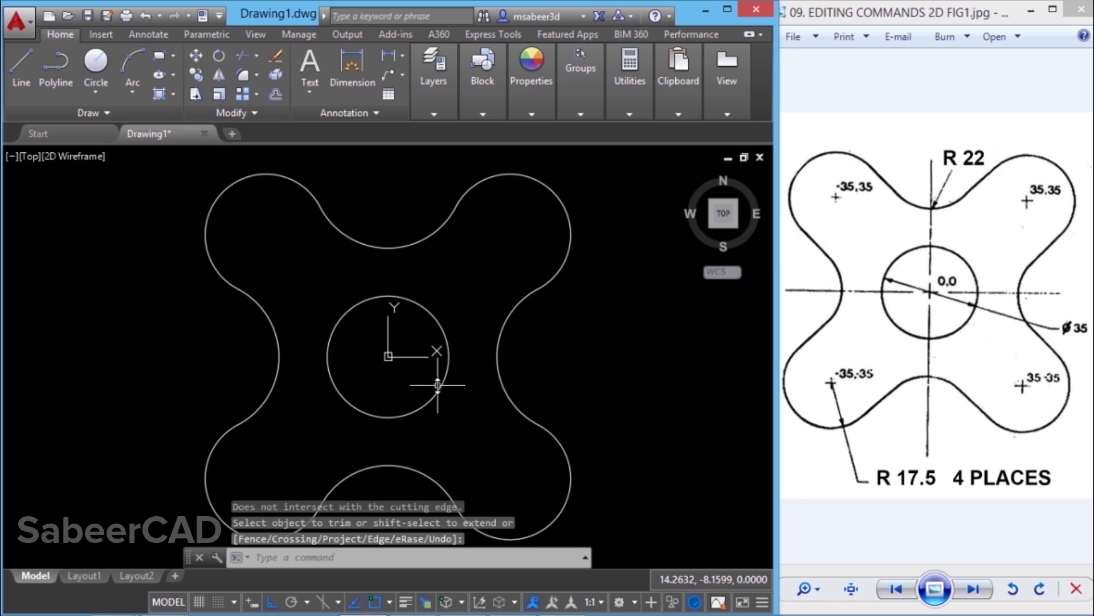
pyautogui.moveTo(437, 381); pyautogui.dragTo(435, 373, button='middle')
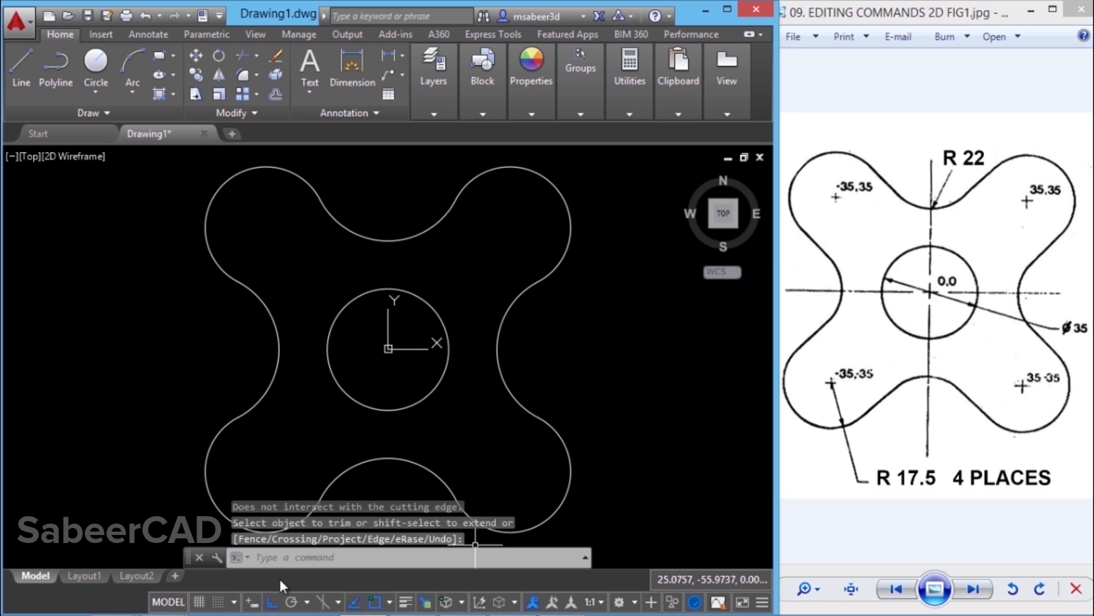
pyautogui.click(293, 558)
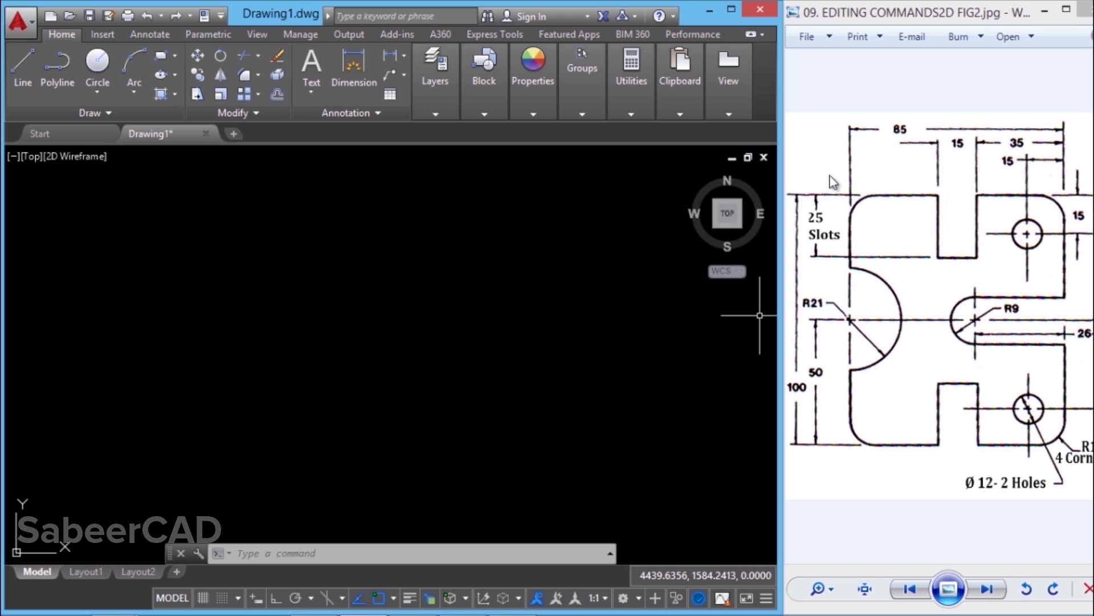
# Step: Return focus to the empty drawing area beside the FIG2 reference image
pyautogui.click(532, 297)
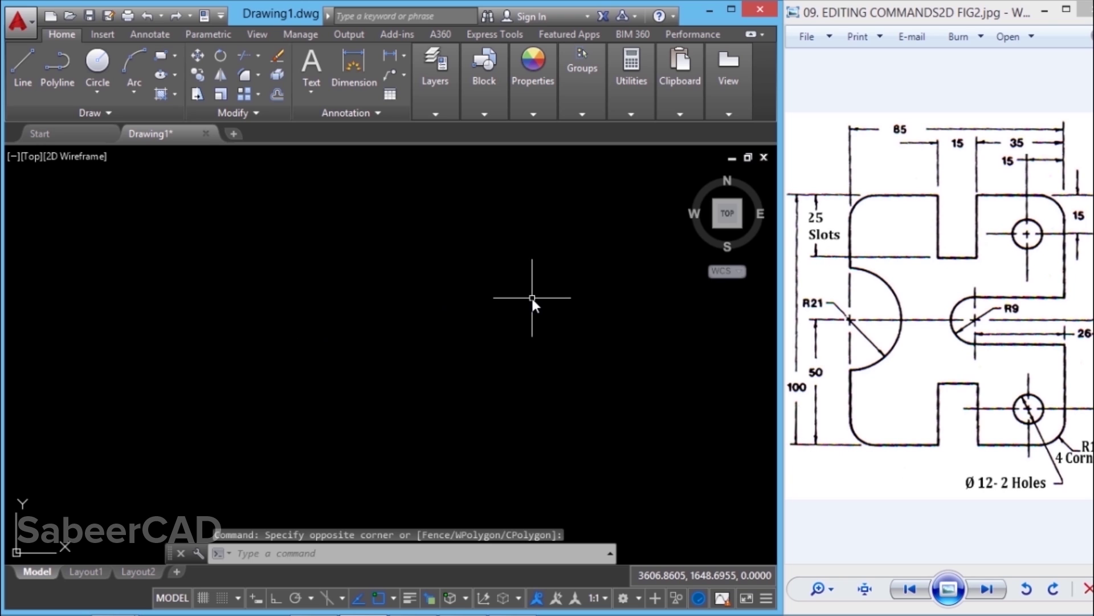
# Step: Set limits 0,0 to 150,150 and Zoom All to fit them
pyautogui.click(247, 553)
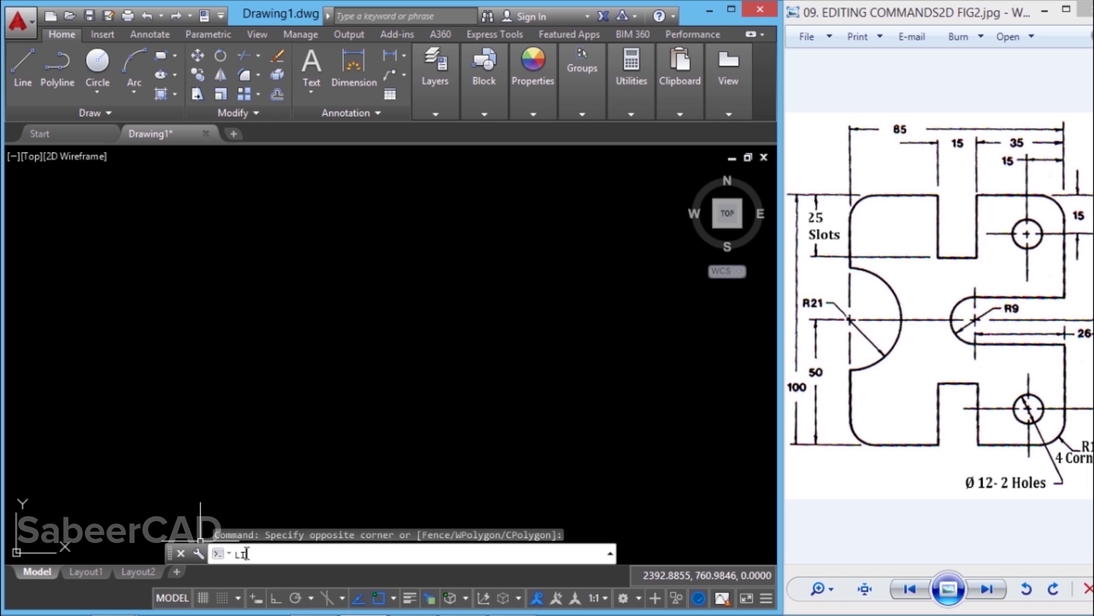
pyautogui.write('LIMITS')
pyautogui.press('Return')
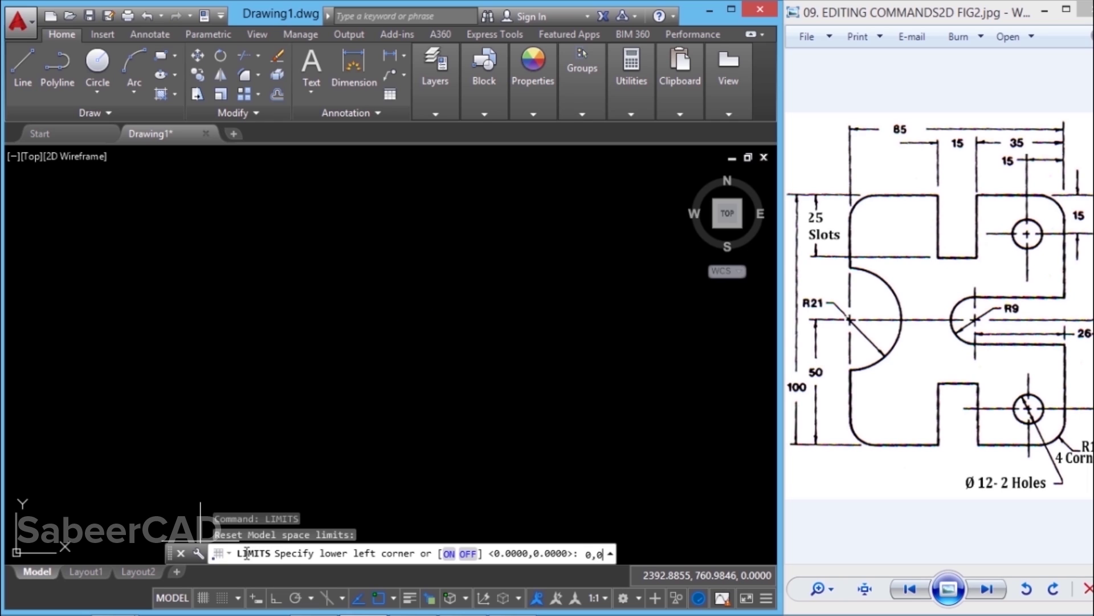
pyautogui.press('Return')
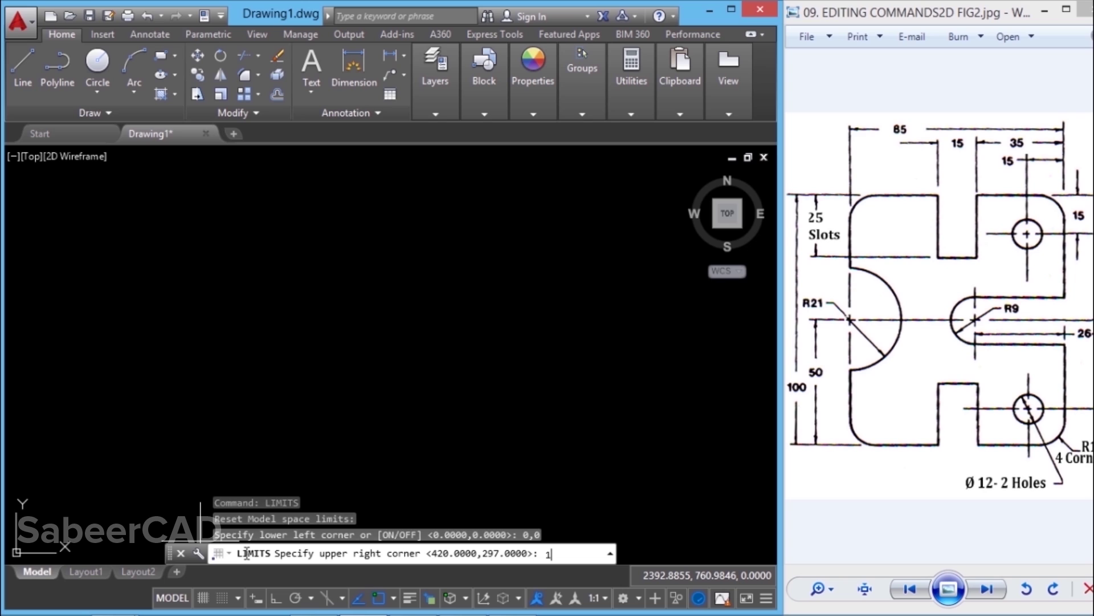
pyautogui.press('Return')
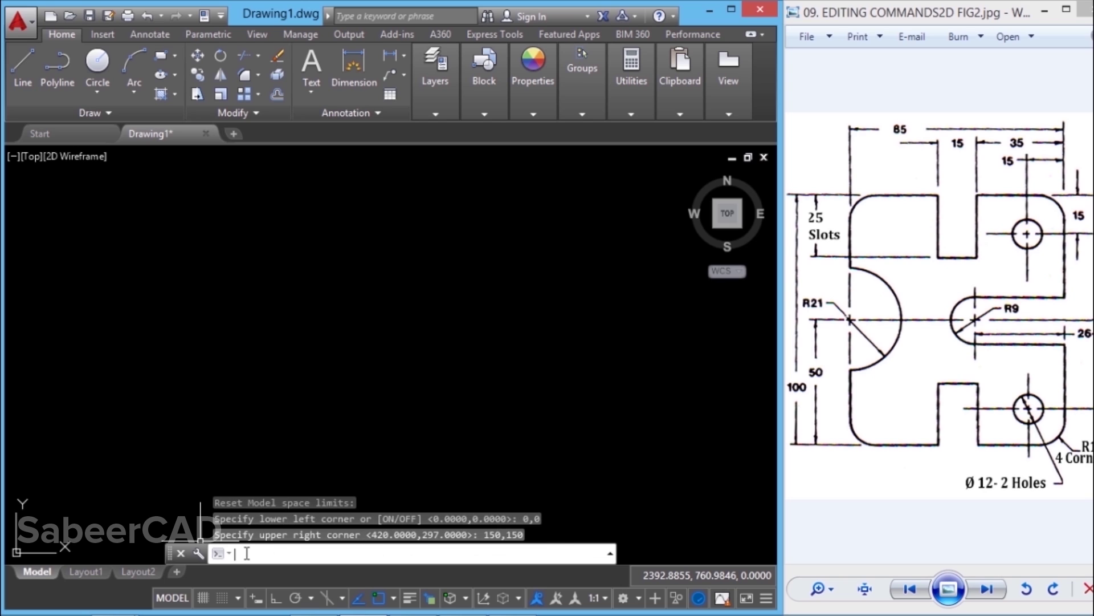
pyautogui.write('z')
pyautogui.press('Return')
pyautogui.write('a')
pyautogui.press('Return')
pyautogui.press('Escape')
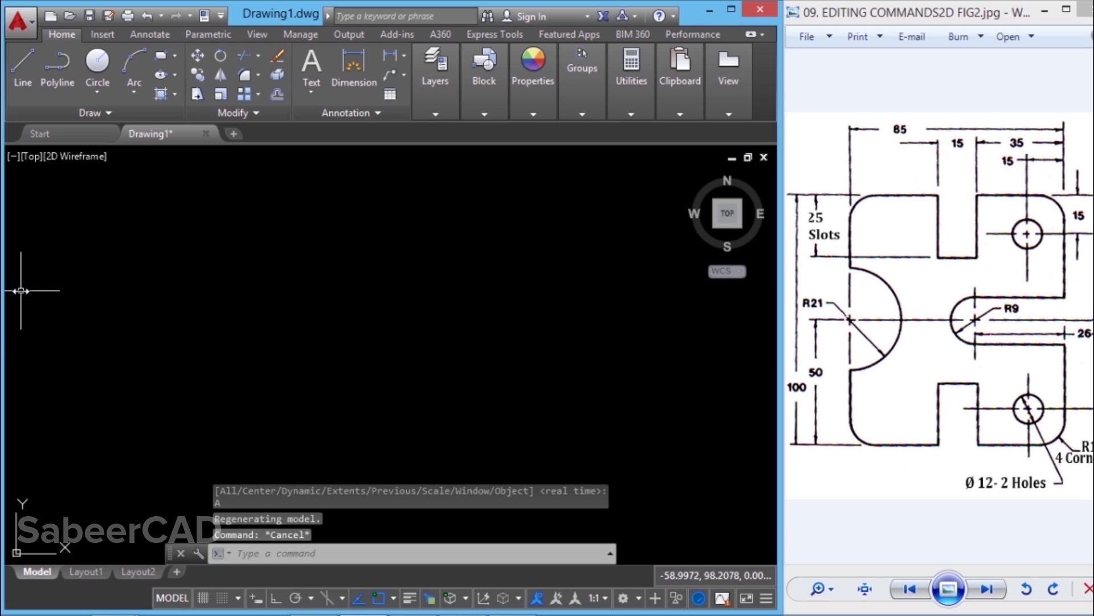
# Step: Draw an 85 by 100 rectangle extending up and right from a picked corner
pyautogui.click(175, 57)
pyautogui.click(196, 76)
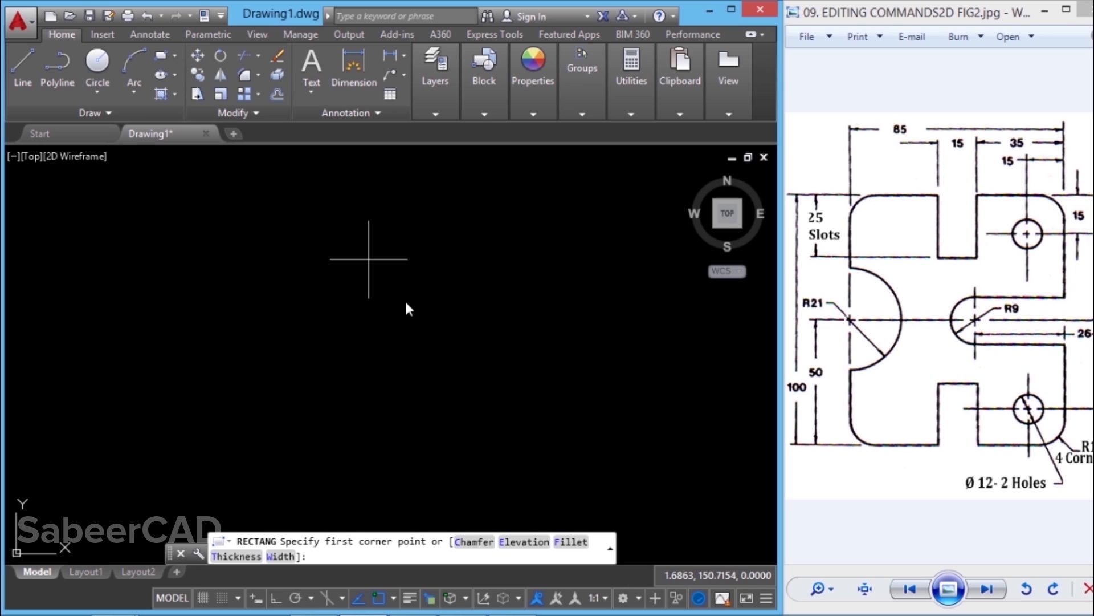
pyautogui.click(275, 470)
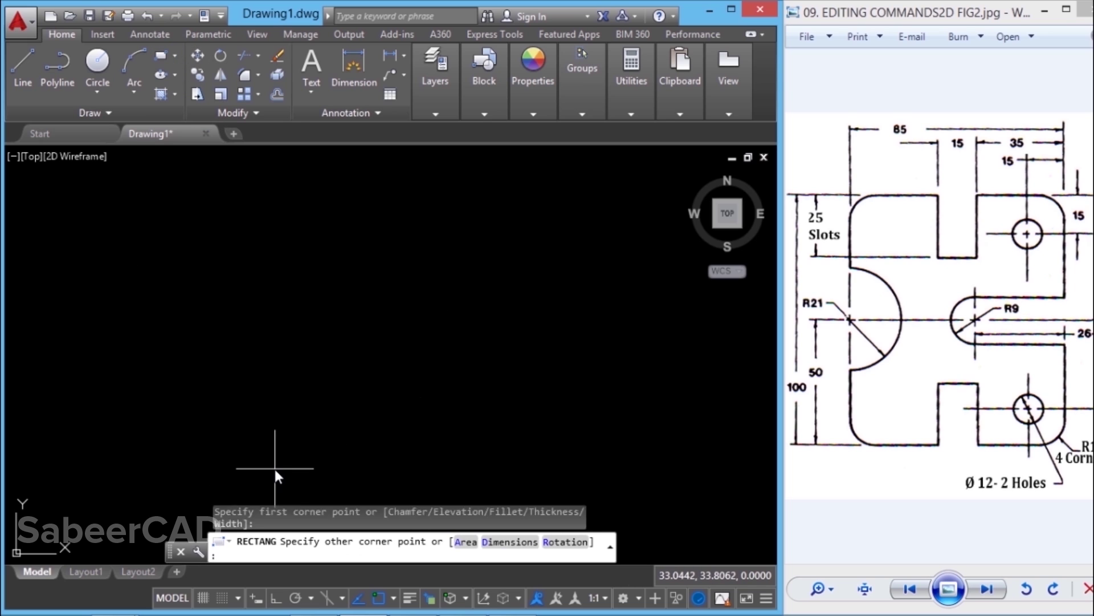
pyautogui.click(509, 545)
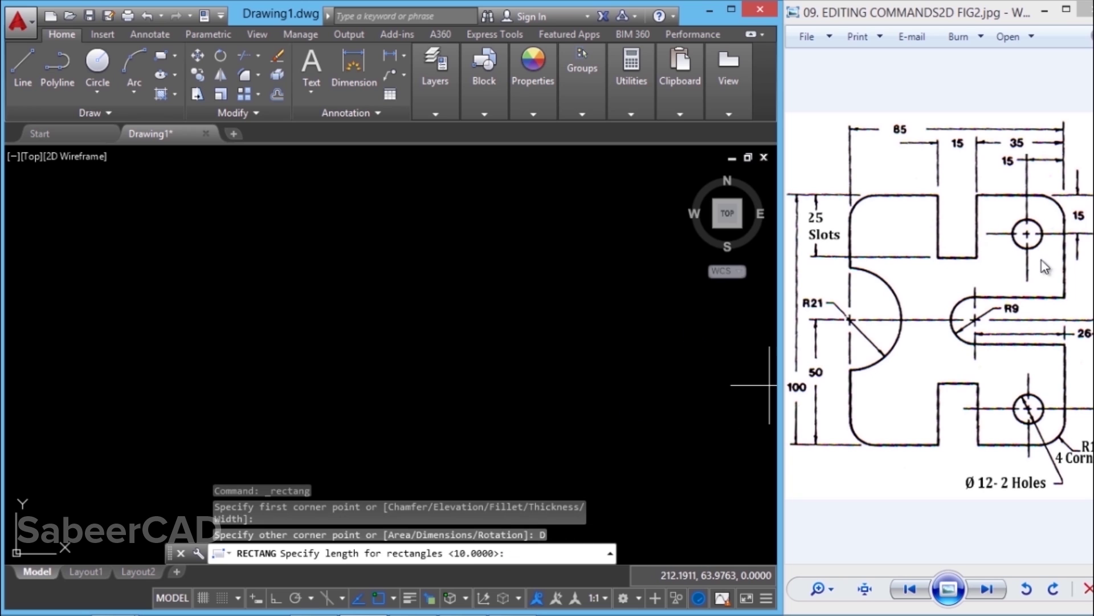
pyautogui.write('8')
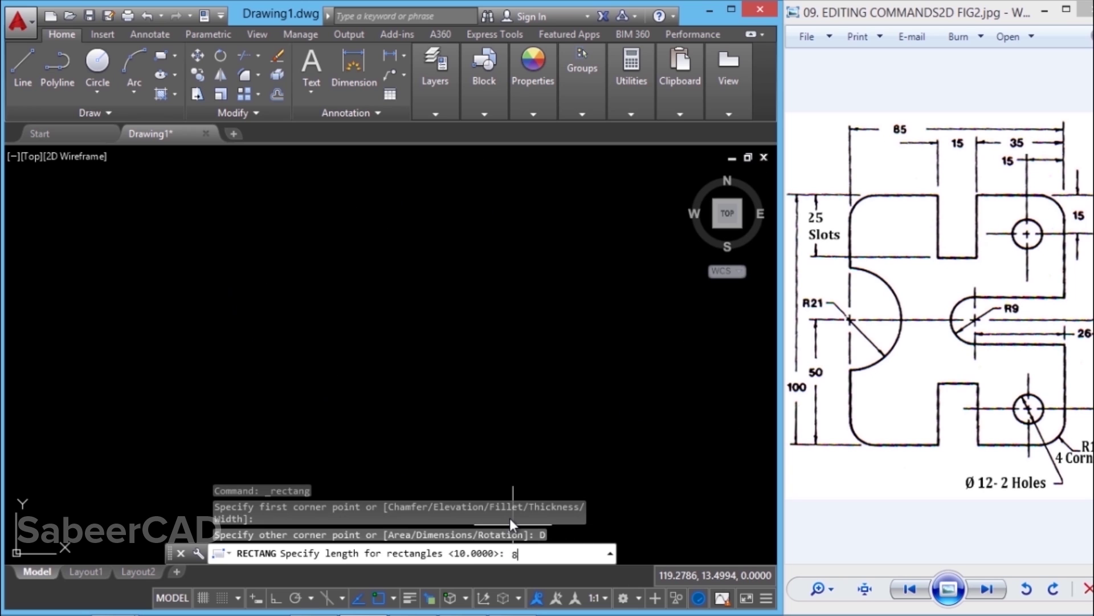
pyautogui.write('5')
pyautogui.press('Return')
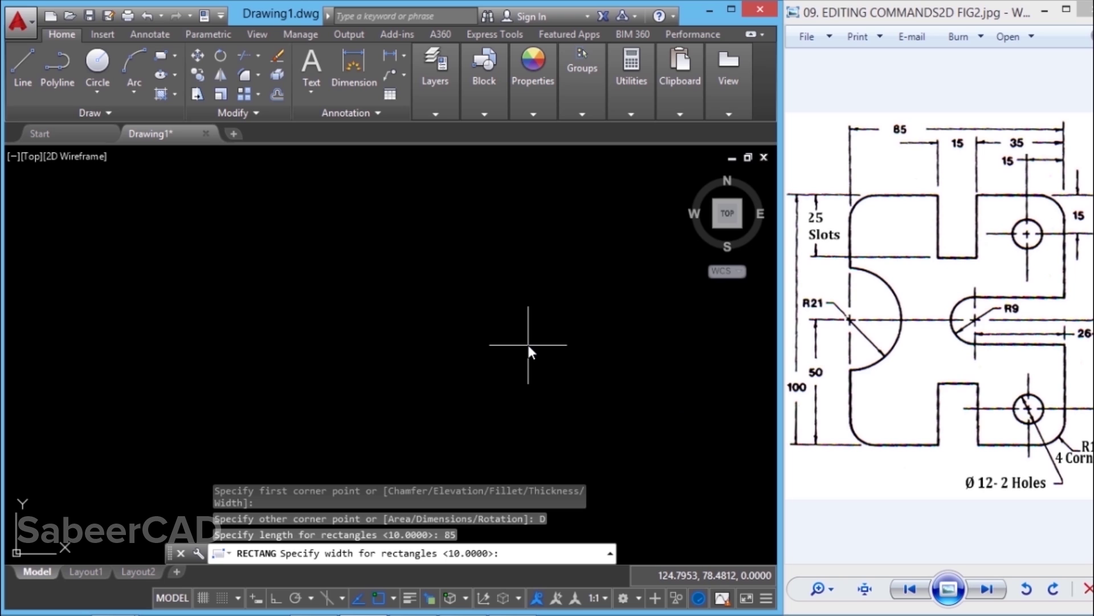
pyautogui.write('100')
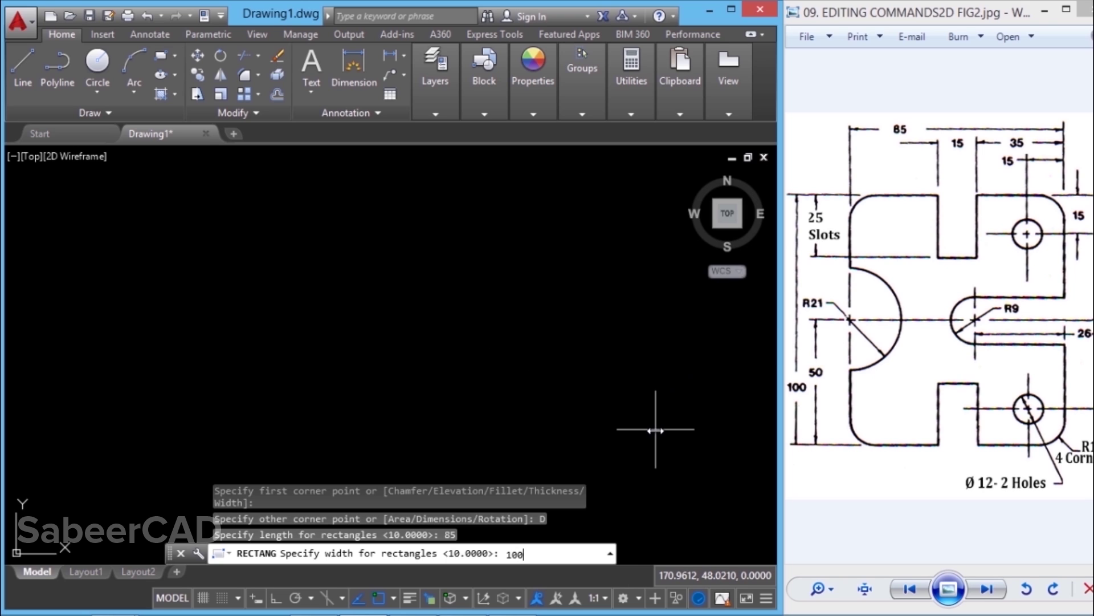
pyautogui.press('Return')
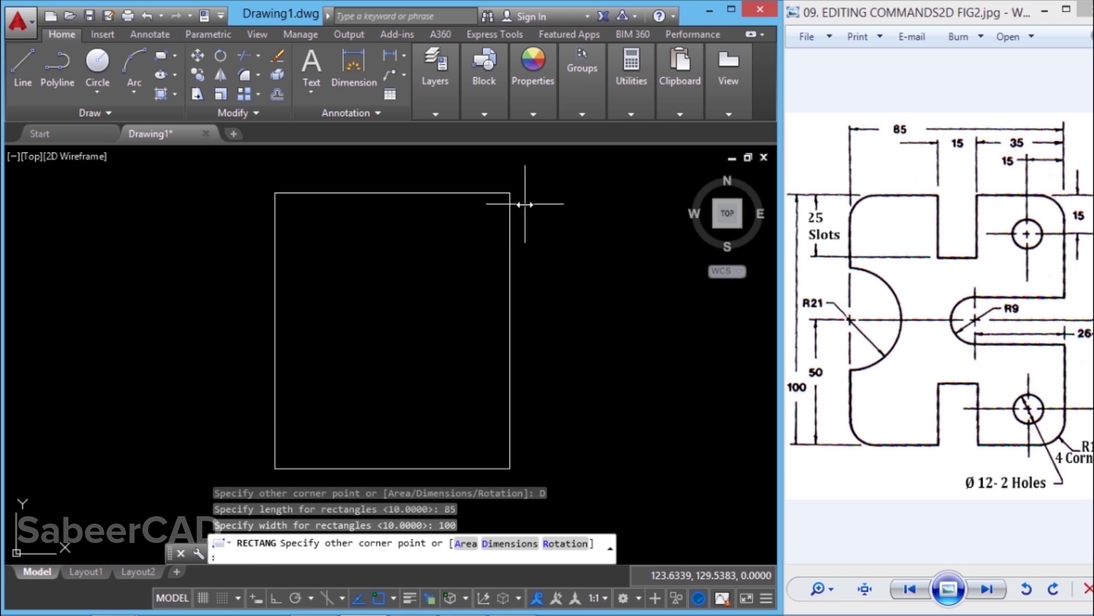
pyautogui.click(523, 203)
pyautogui.moveTo(423, 364); pyautogui.dragTo(441, 368, button='middle')
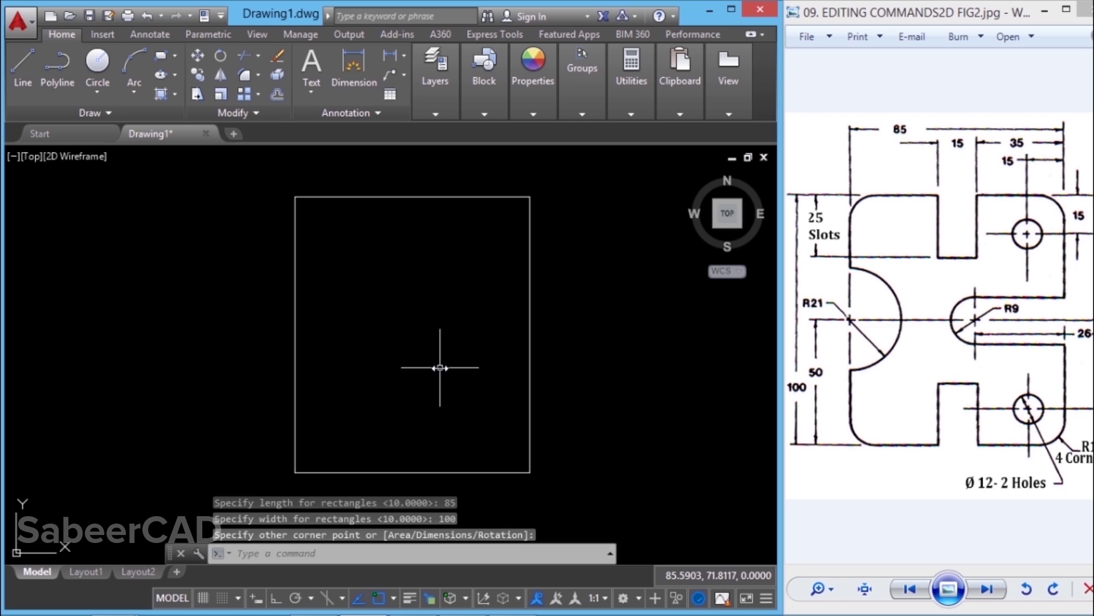
pyautogui.click(528, 408)
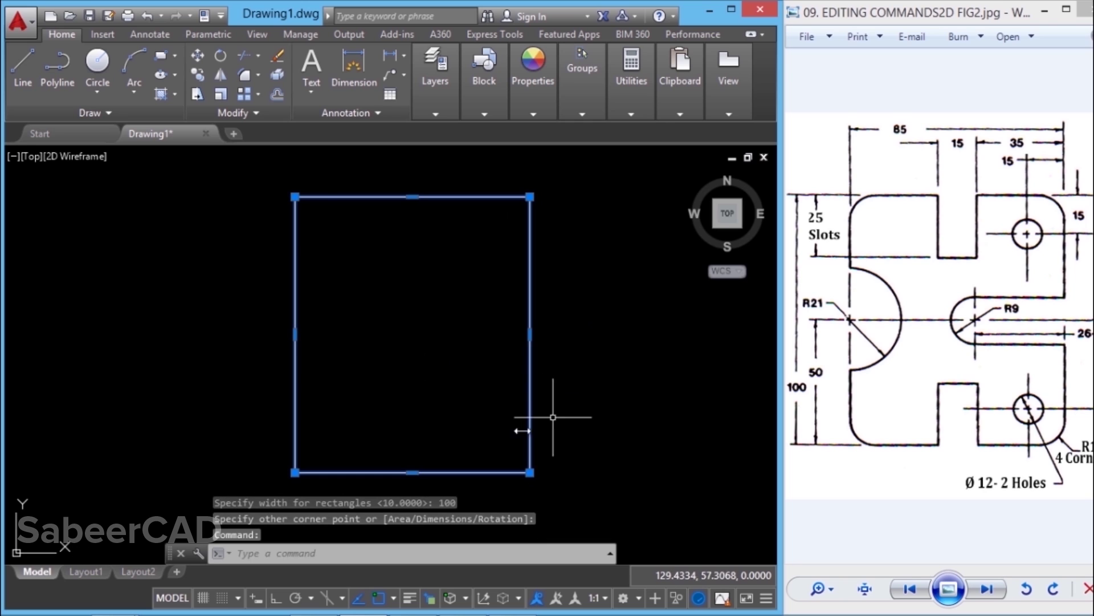
pyautogui.press('Escape')
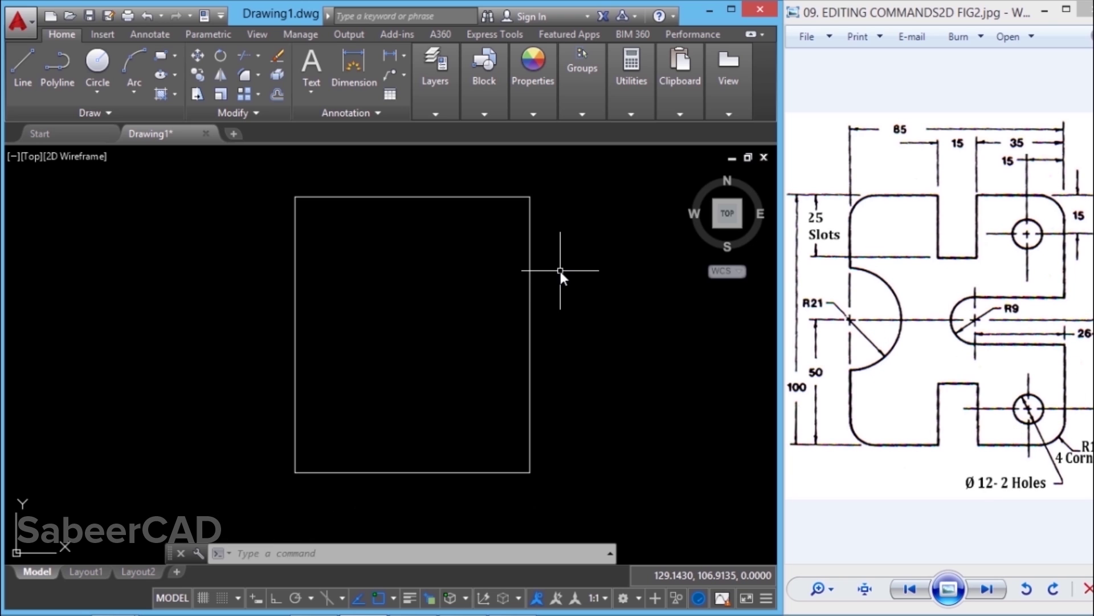
# Step: Fillet all four rectangle corners at radius 10 using the Polyline option
pyautogui.click(263, 551)
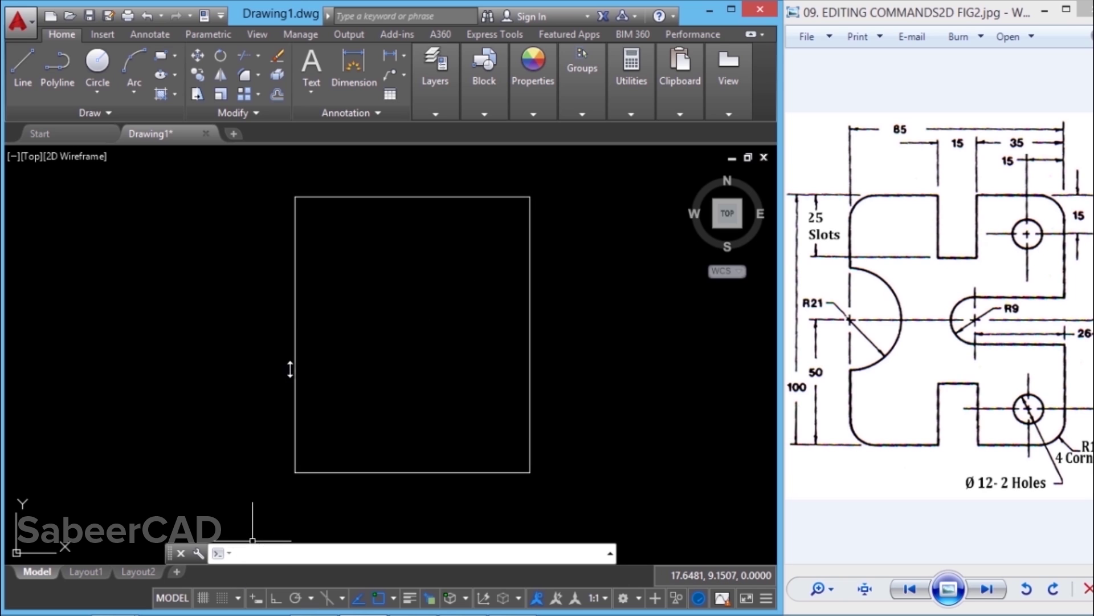
pyautogui.click(256, 75)
pyautogui.click(285, 101)
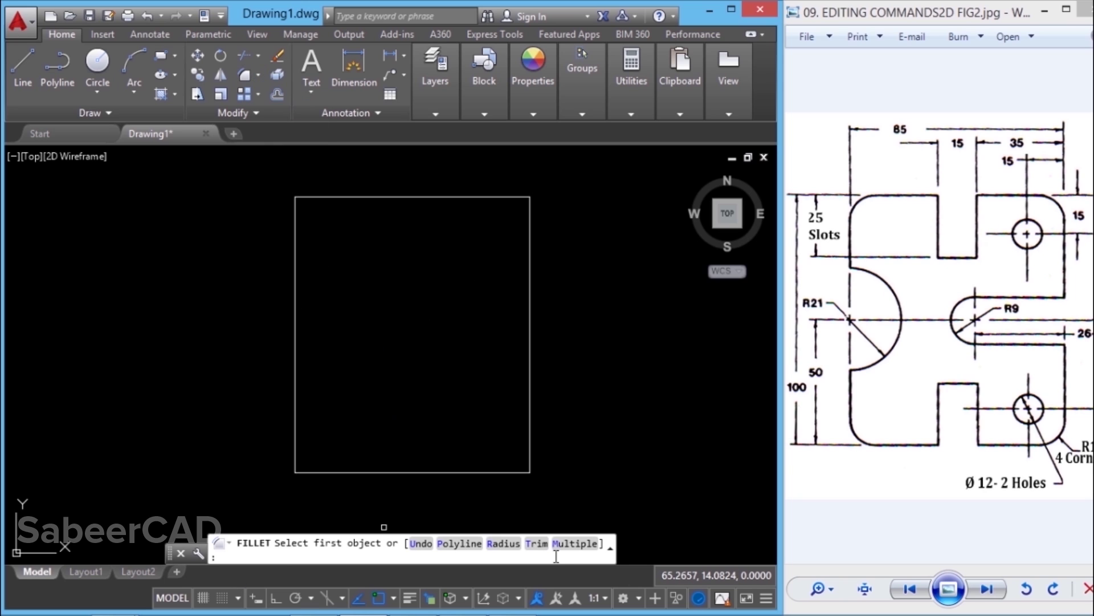
pyautogui.click(496, 548)
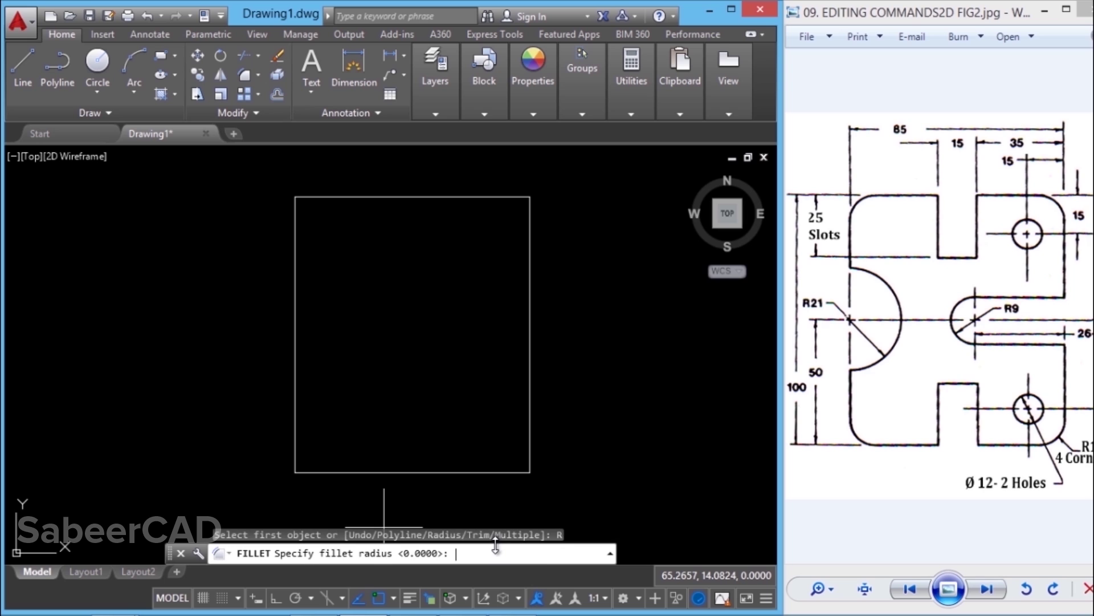
pyautogui.moveTo(996, 16); pyautogui.dragTo(983, 16)
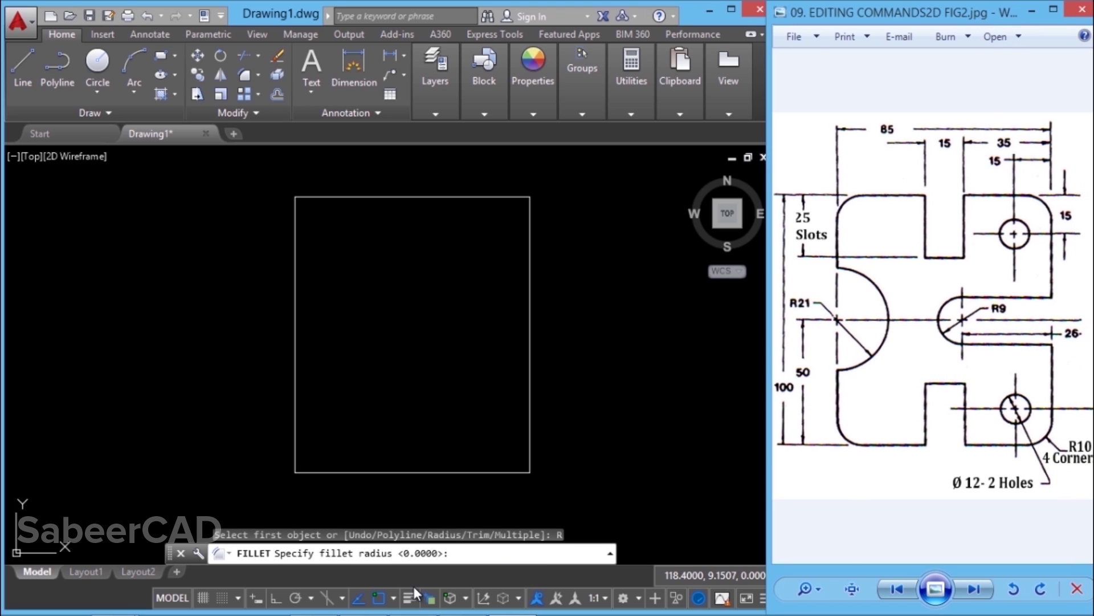
pyautogui.click(460, 554)
pyautogui.write('10')
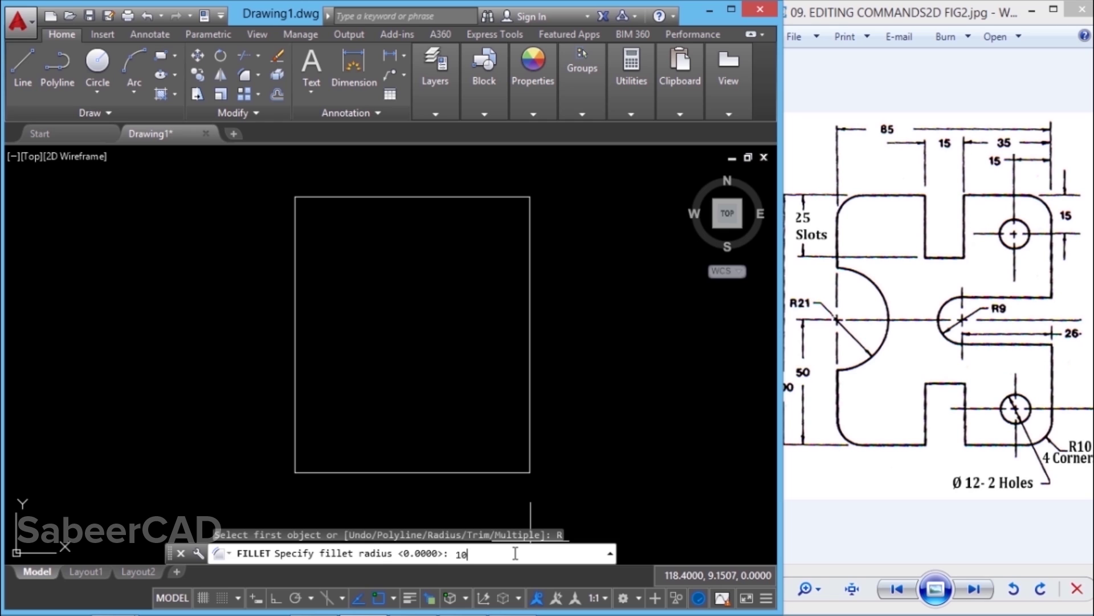
pyautogui.press('Return')
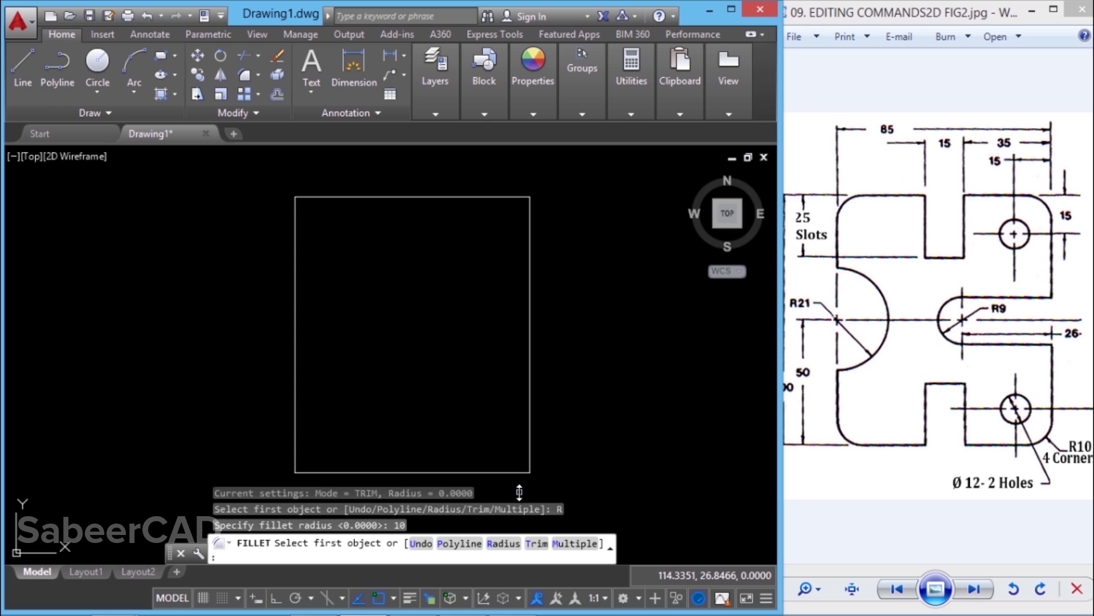
pyautogui.click(460, 543)
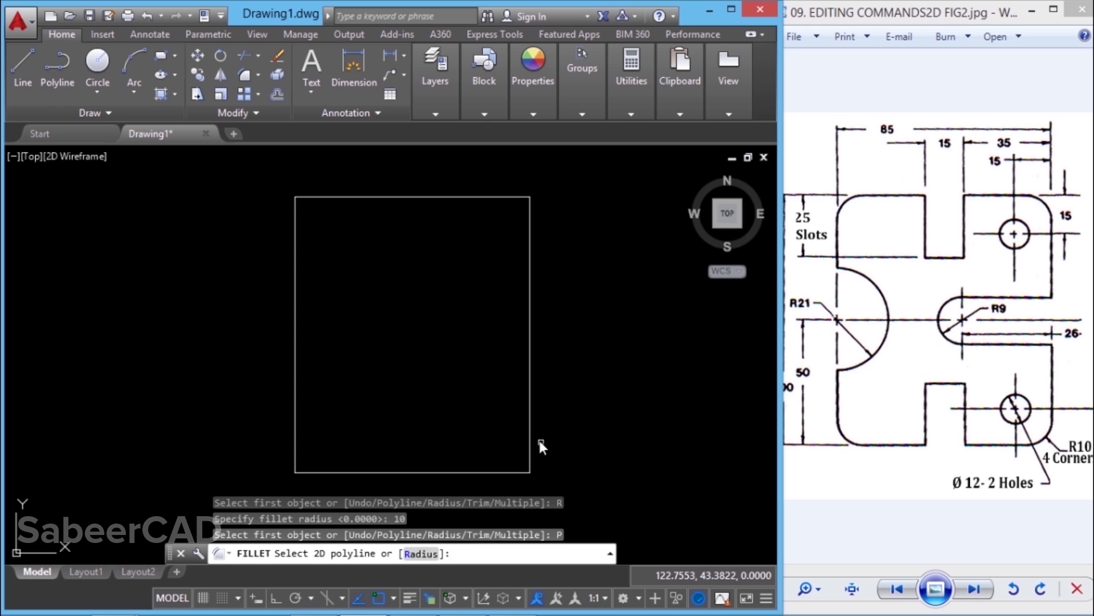
pyautogui.click(528, 420)
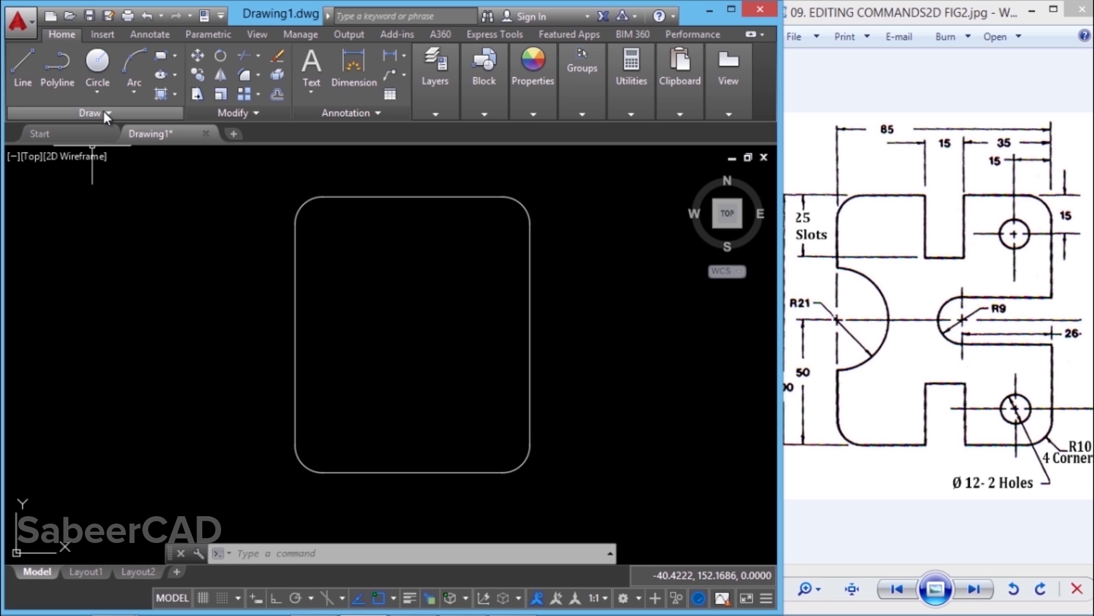
# Step: Draw a 25-long vertical line down from the top edge's midpoint
pyautogui.click(23, 67)
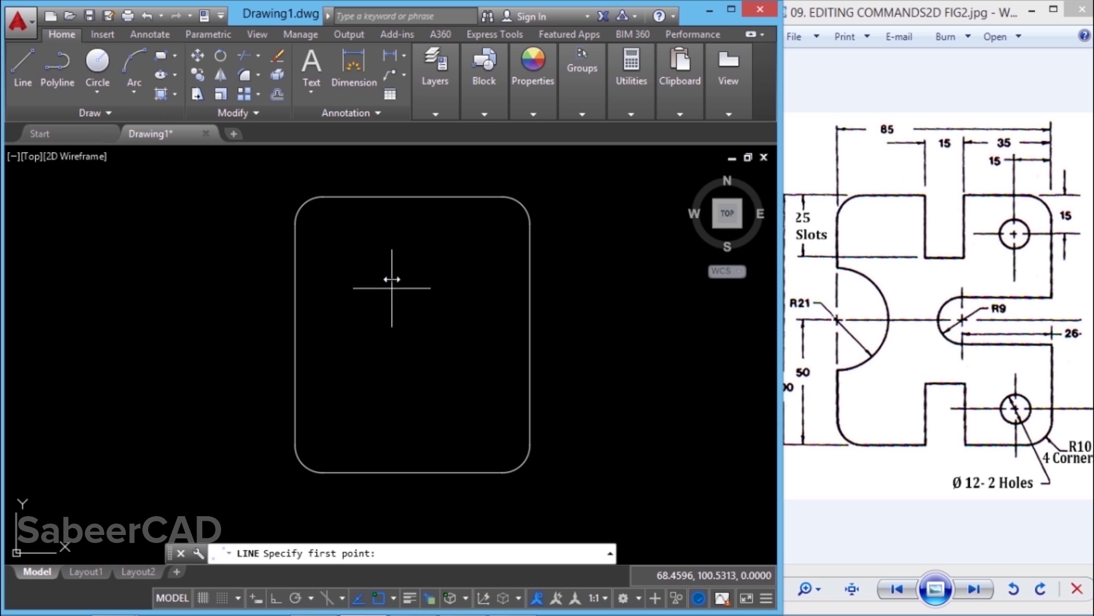
pyautogui.click(412, 196)
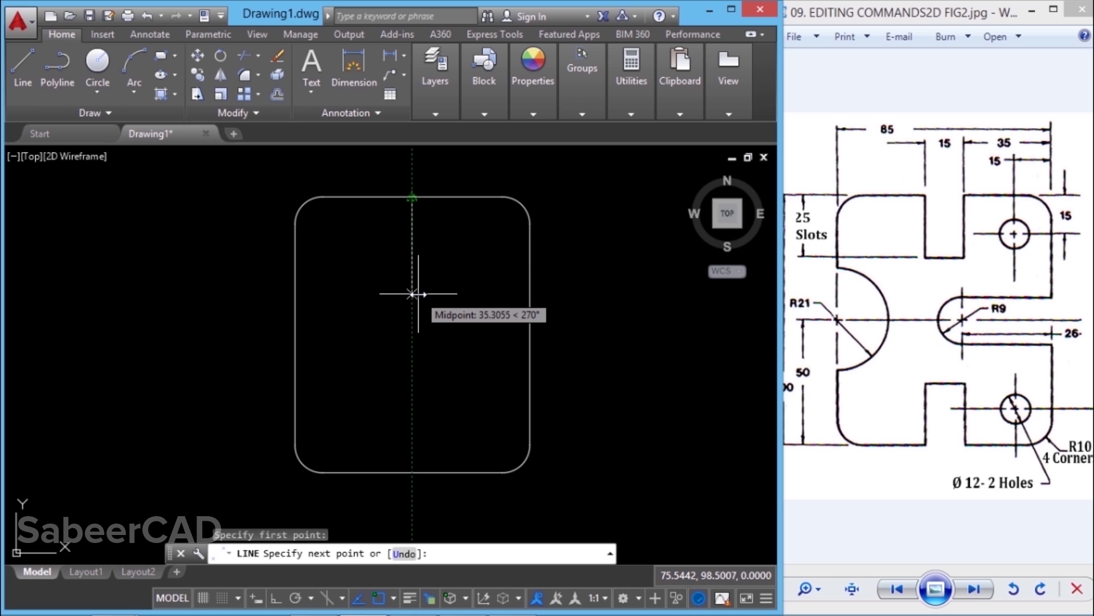
pyautogui.write('25')
pyautogui.press('Return')
pyautogui.press('Return')
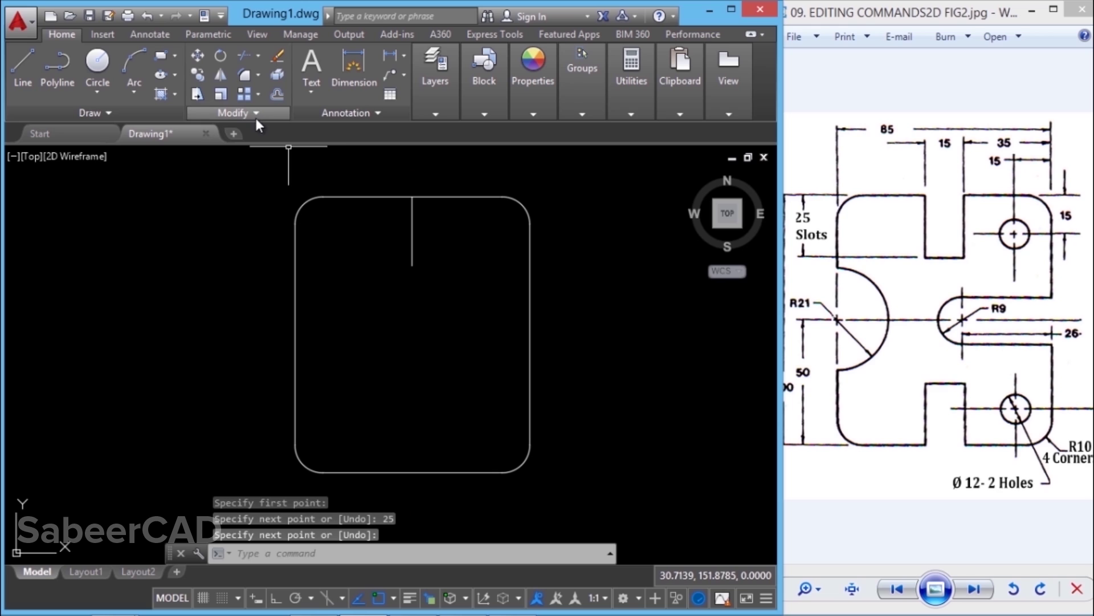
# Step: Offset the vertical line 7.5 to the left and to the right
pyautogui.write('o')
pyautogui.press('Return')
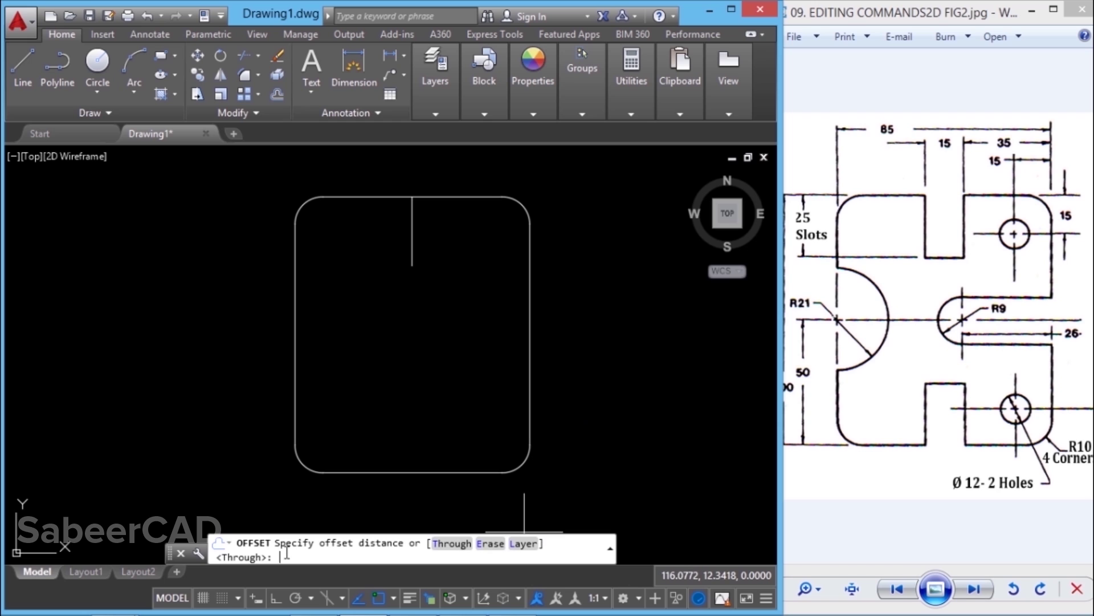
pyautogui.write('7.5')
pyautogui.press('Return')
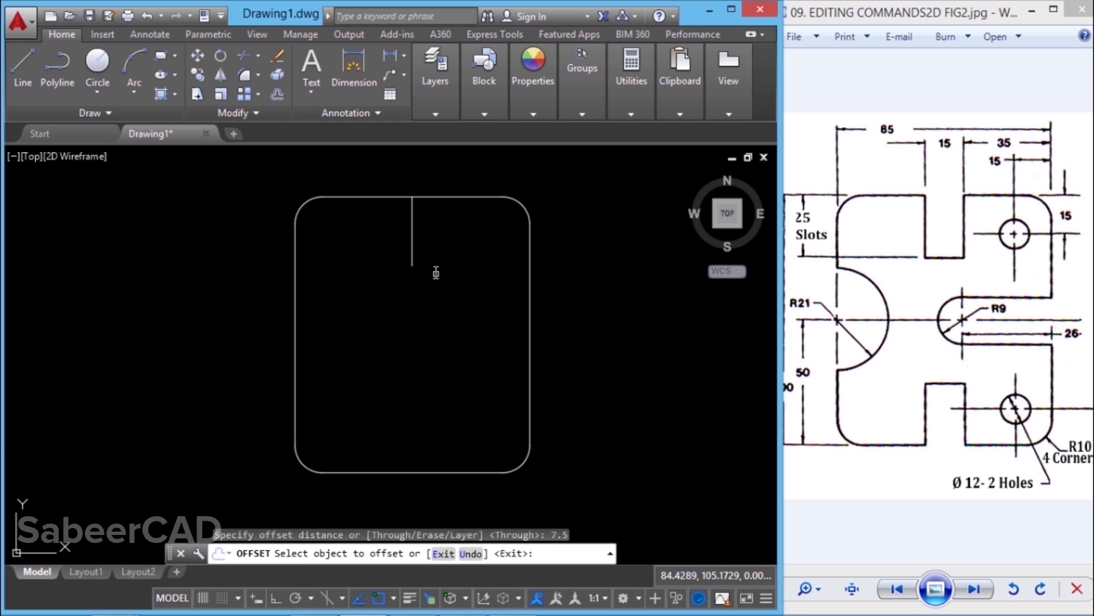
pyautogui.click(411, 242)
pyautogui.click(359, 236)
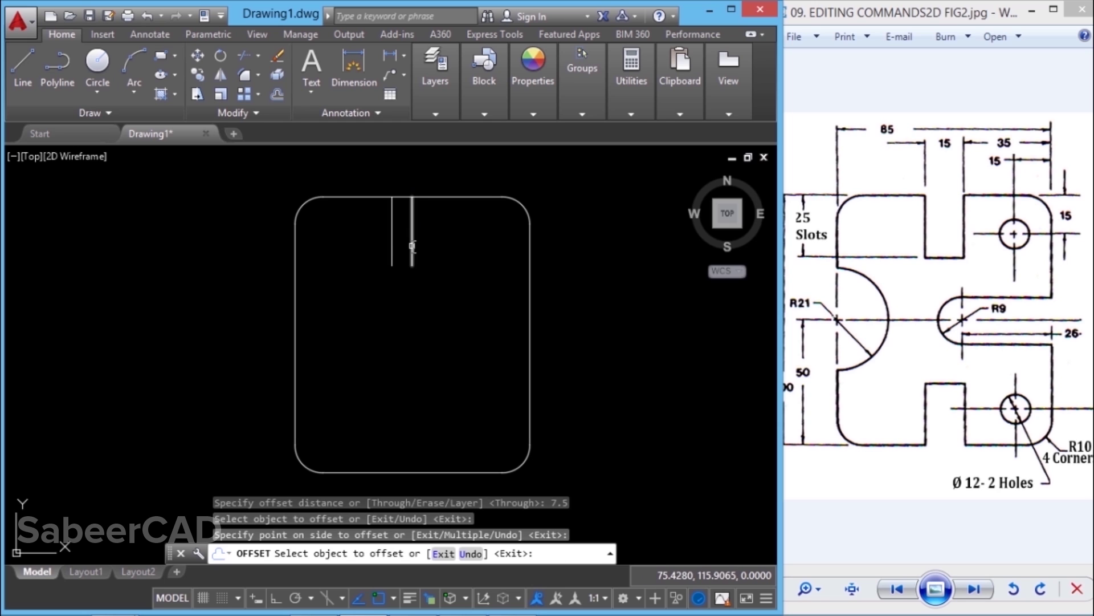
pyautogui.click(411, 241)
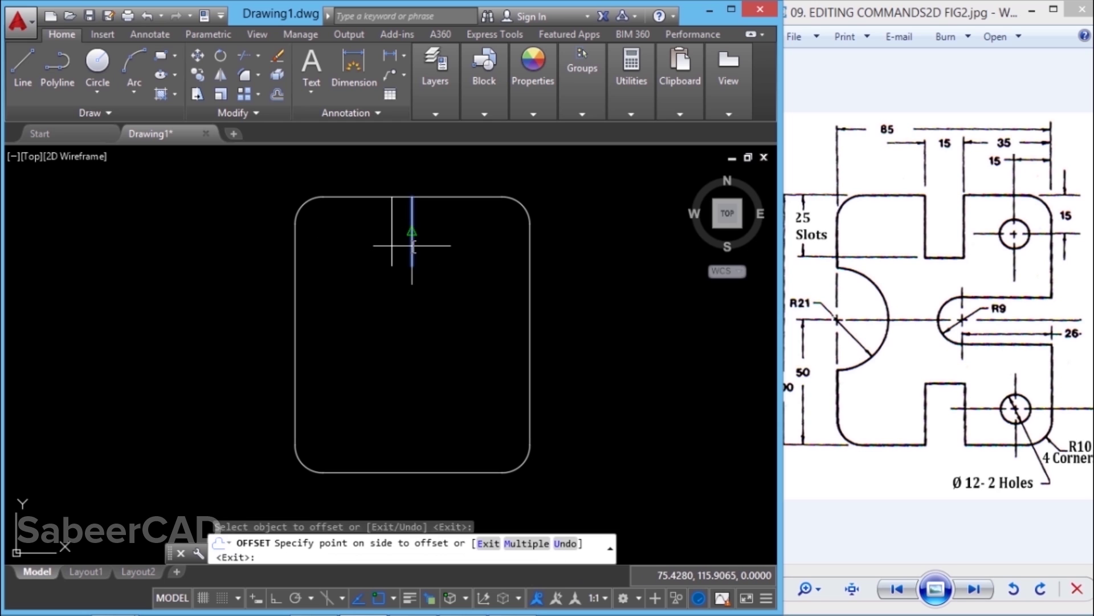
pyautogui.click(453, 247)
pyautogui.press('Return')
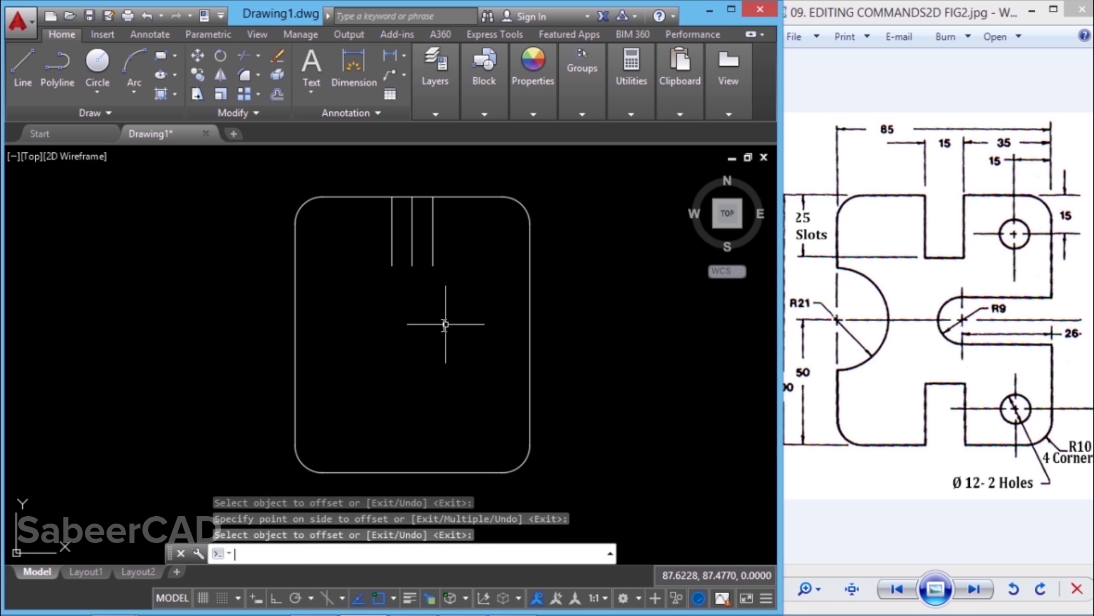
# Step: Erase the middle line and close the slot bottom with a line
pyautogui.press('Return')
pyautogui.click(411, 245)
pyautogui.click(277, 56)
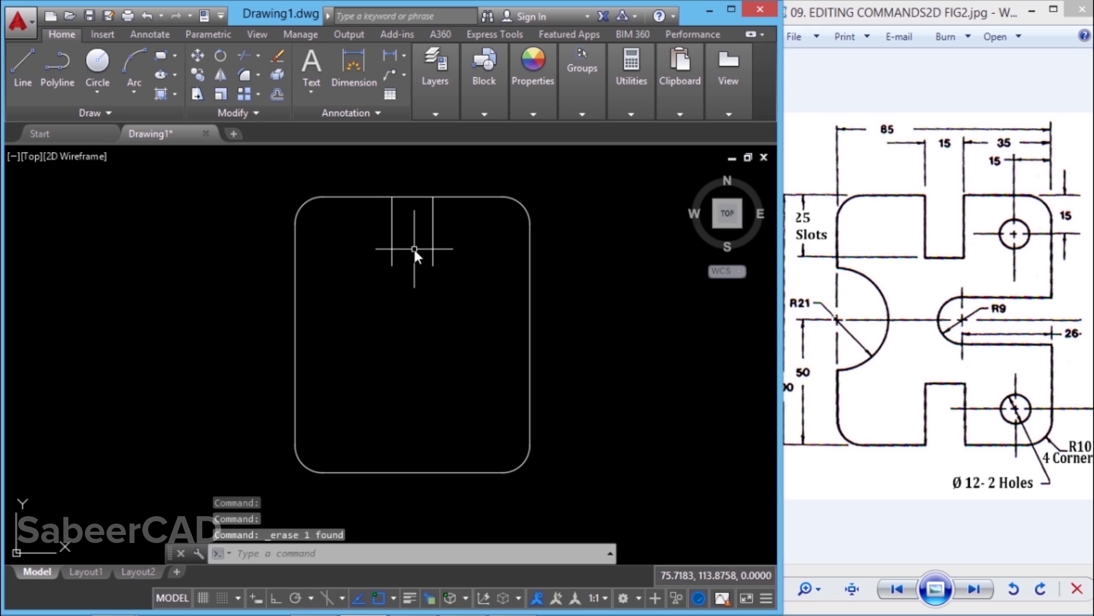
pyautogui.click(24, 74)
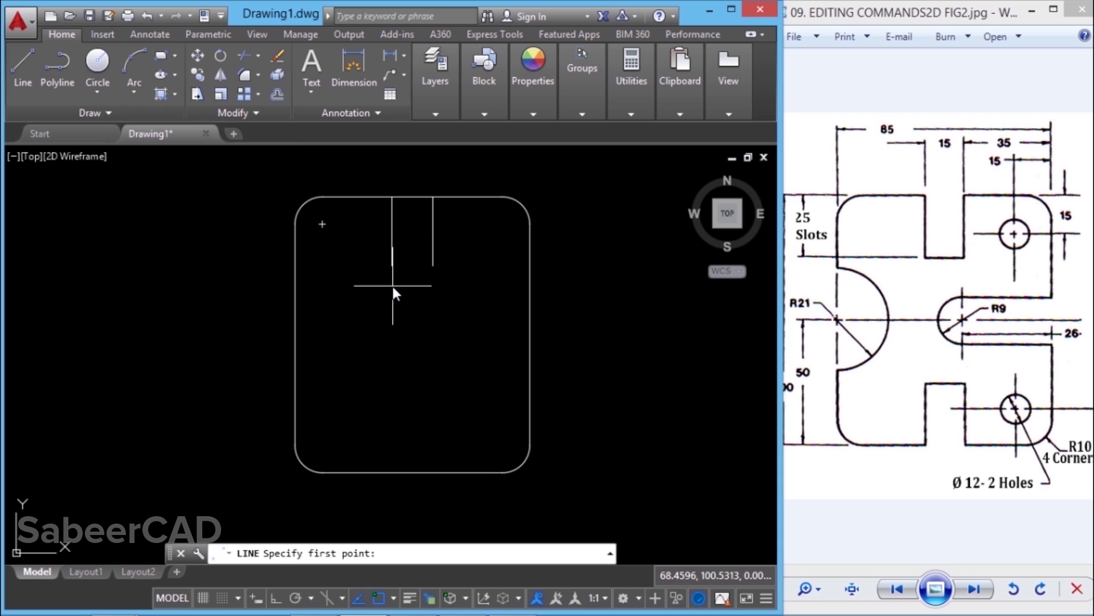
pyautogui.click(392, 266)
pyautogui.click(437, 270)
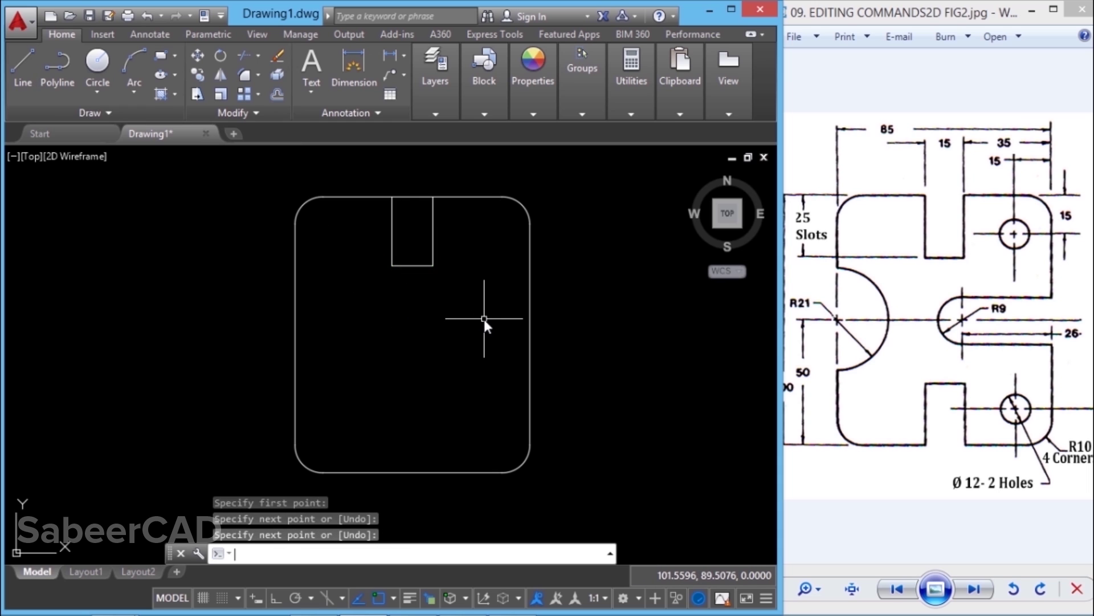
pyautogui.press('Return')
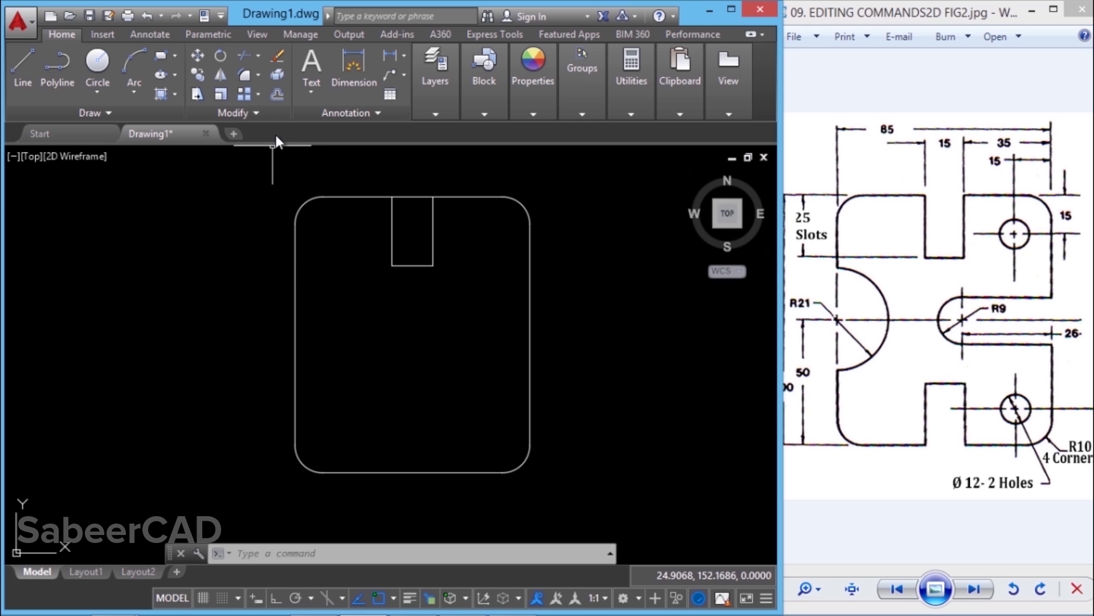
# Step: Offset the rounded plate outline 15 units inward as a construction rectangle
pyautogui.click(276, 95)
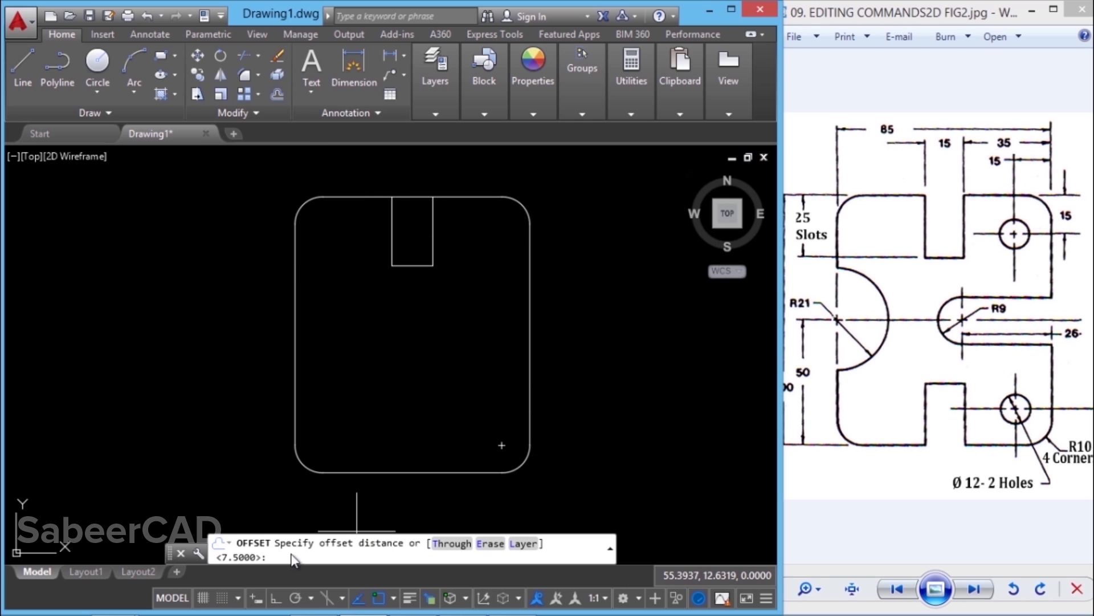
pyautogui.press('Return')
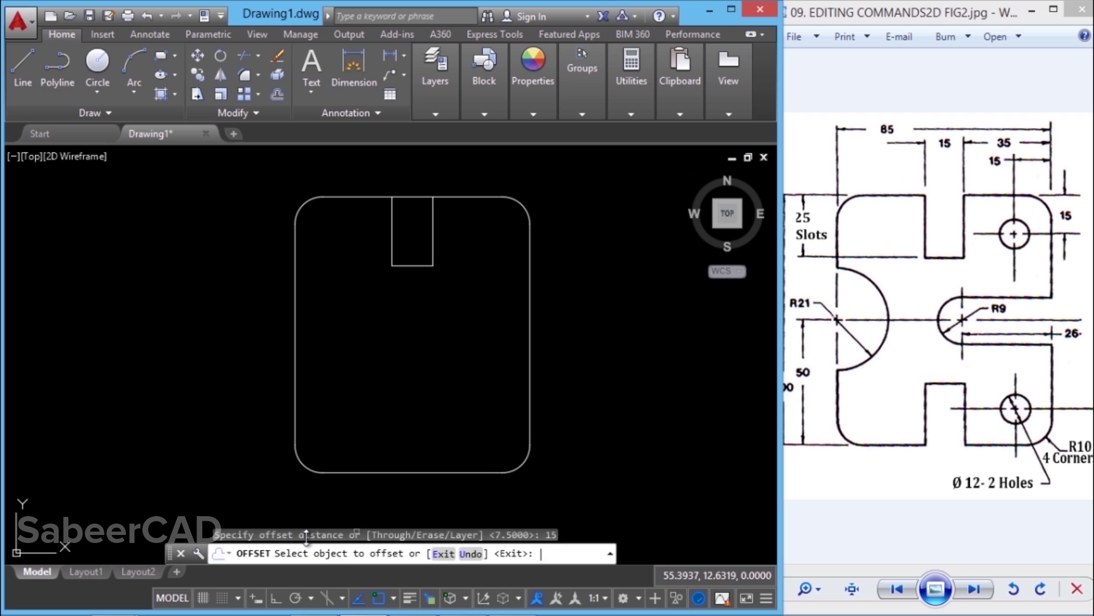
pyautogui.click(532, 294)
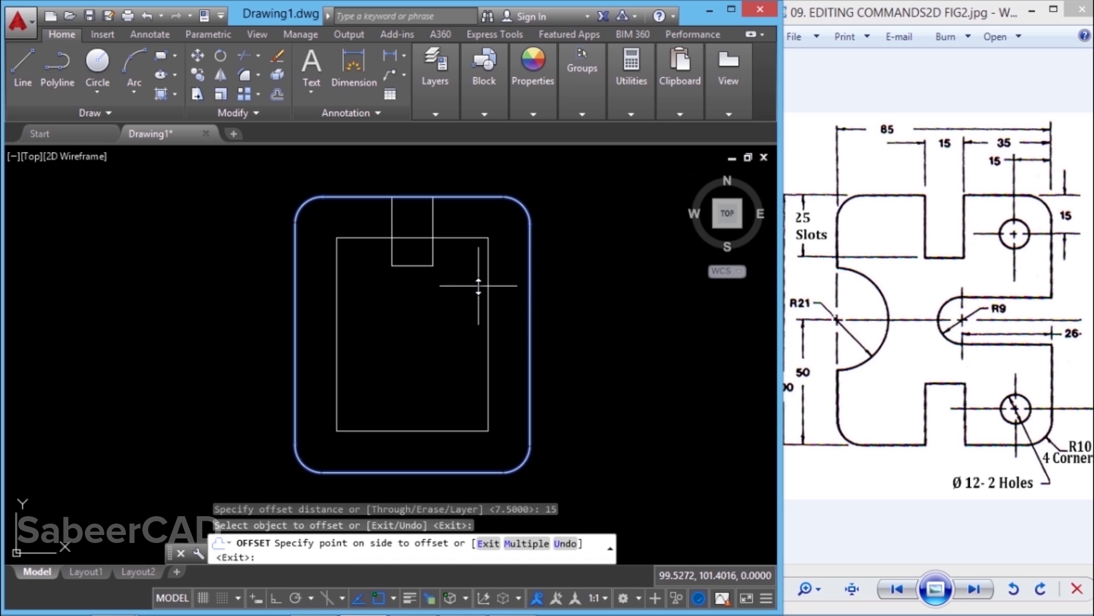
pyautogui.click(478, 285)
pyautogui.press('Escape')
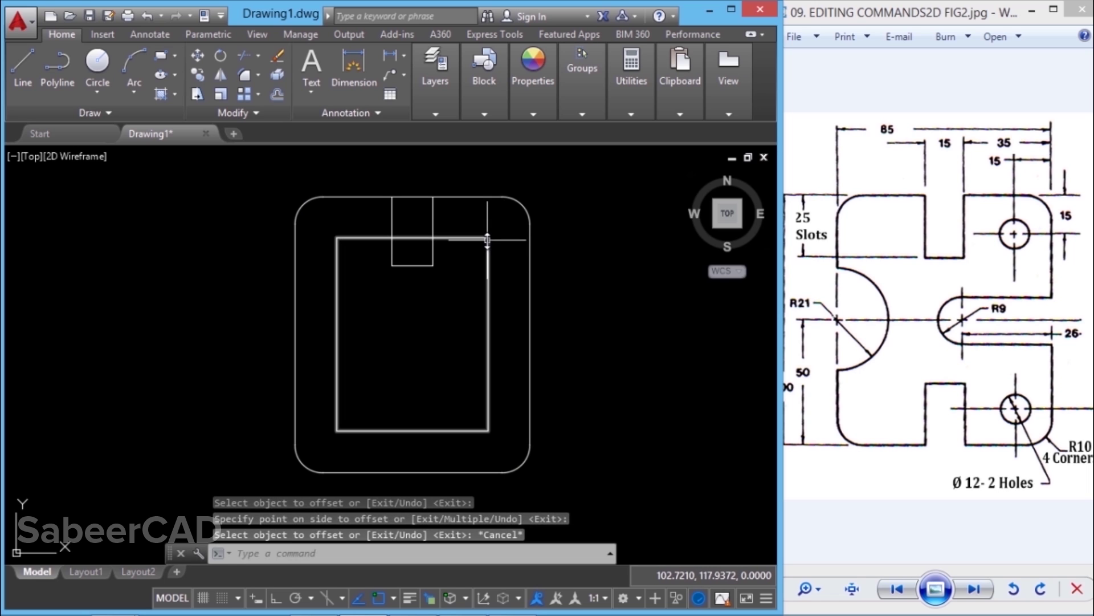
# Step: Draw a radius-6 circle at the inner rectangle's top-right corner, then erase the rectangle
pyautogui.click(98, 89)
pyautogui.click(135, 121)
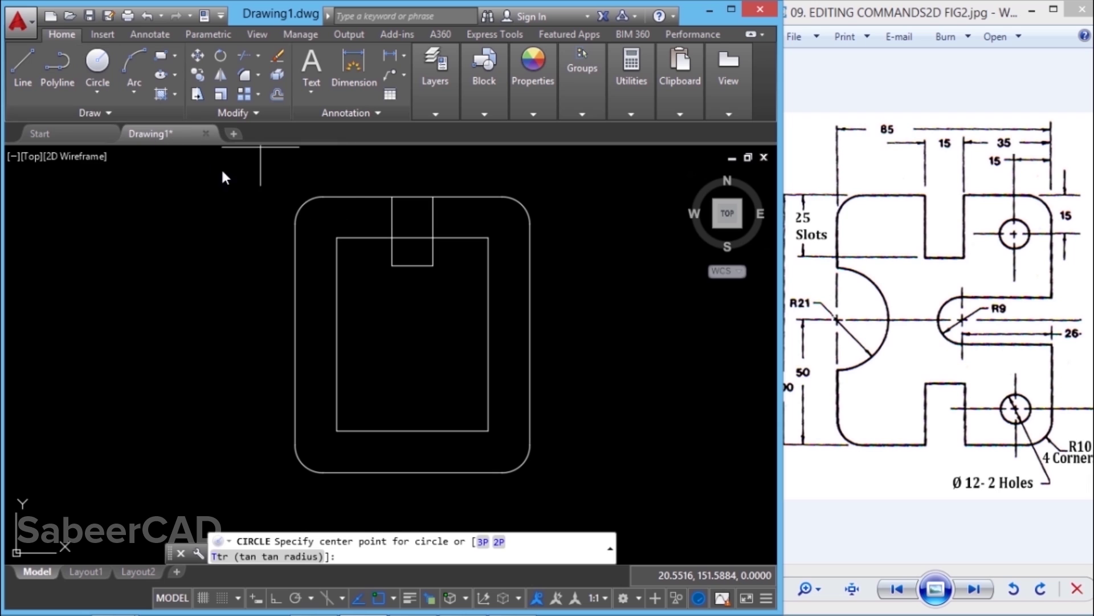
pyautogui.click(491, 241)
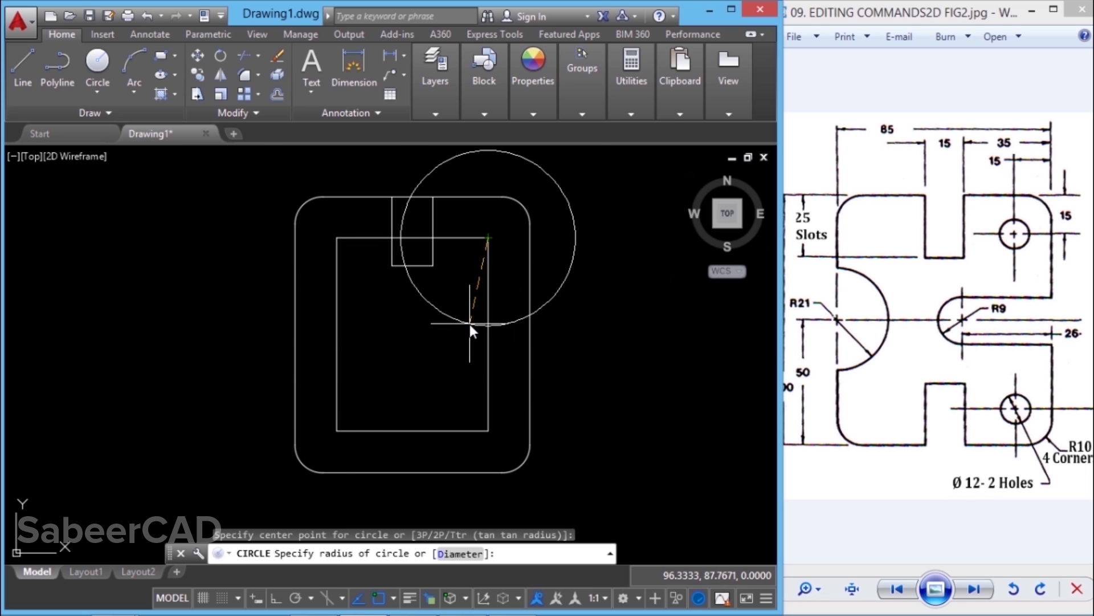
pyautogui.write('6')
pyautogui.press('Return')
pyautogui.click(488, 350)
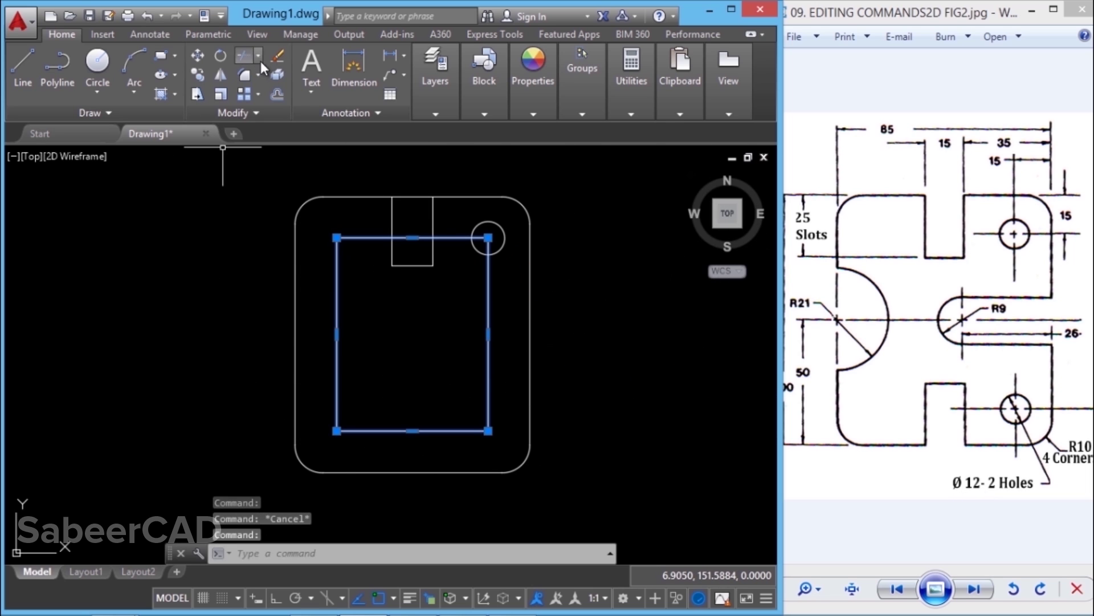
pyautogui.click(277, 74)
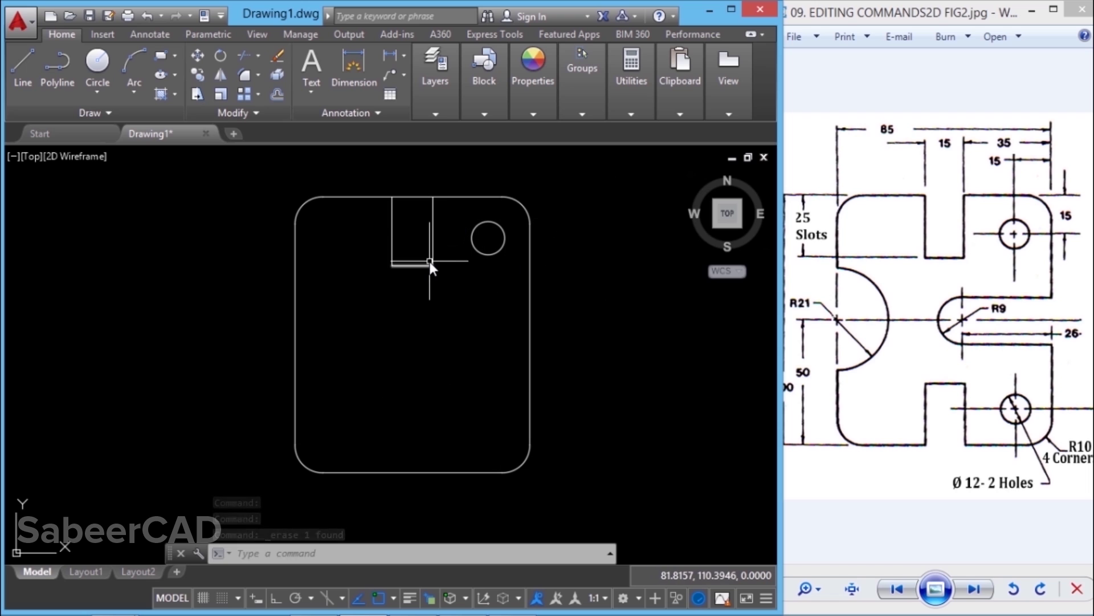
# Step: Mirror the top slot and hole across the left-right edge midpoints, keeping the originals
pyautogui.click(220, 77)
pyautogui.click(374, 179)
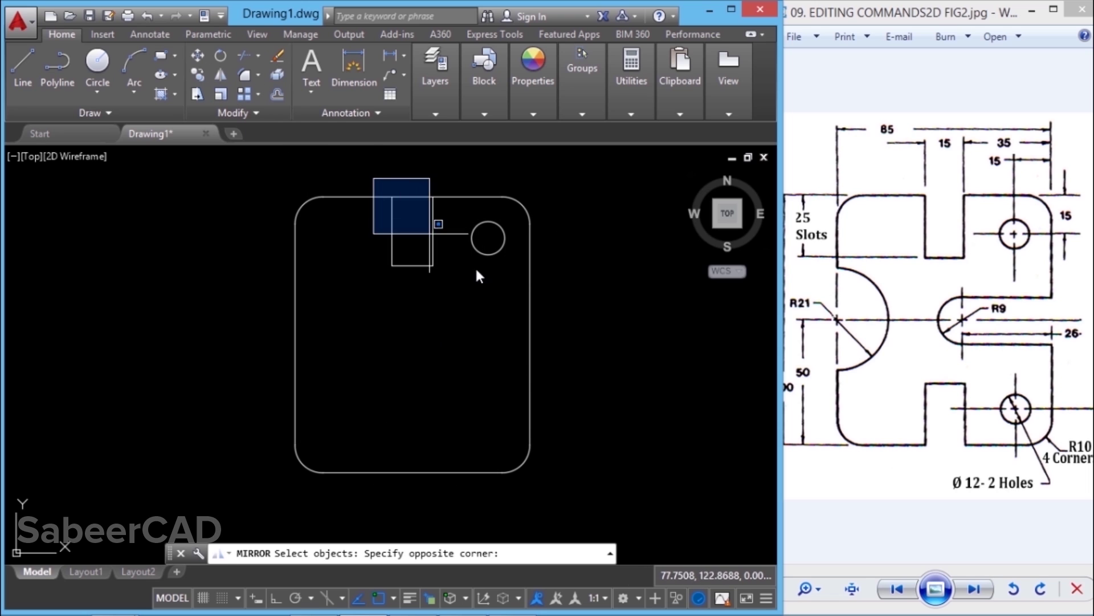
pyautogui.click(511, 295)
pyautogui.press('Return')
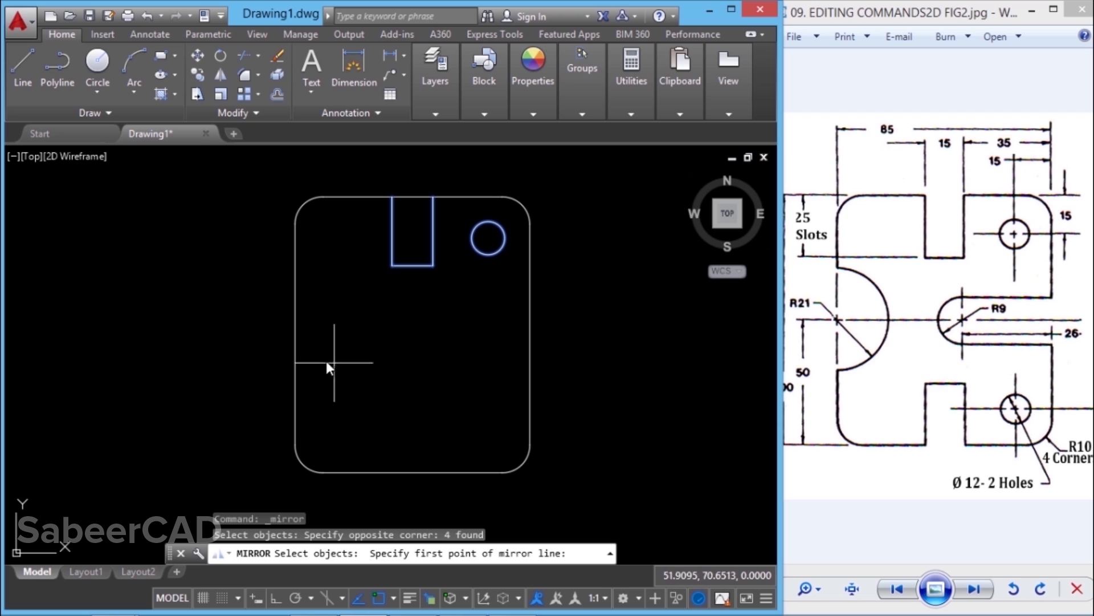
pyautogui.click(295, 334)
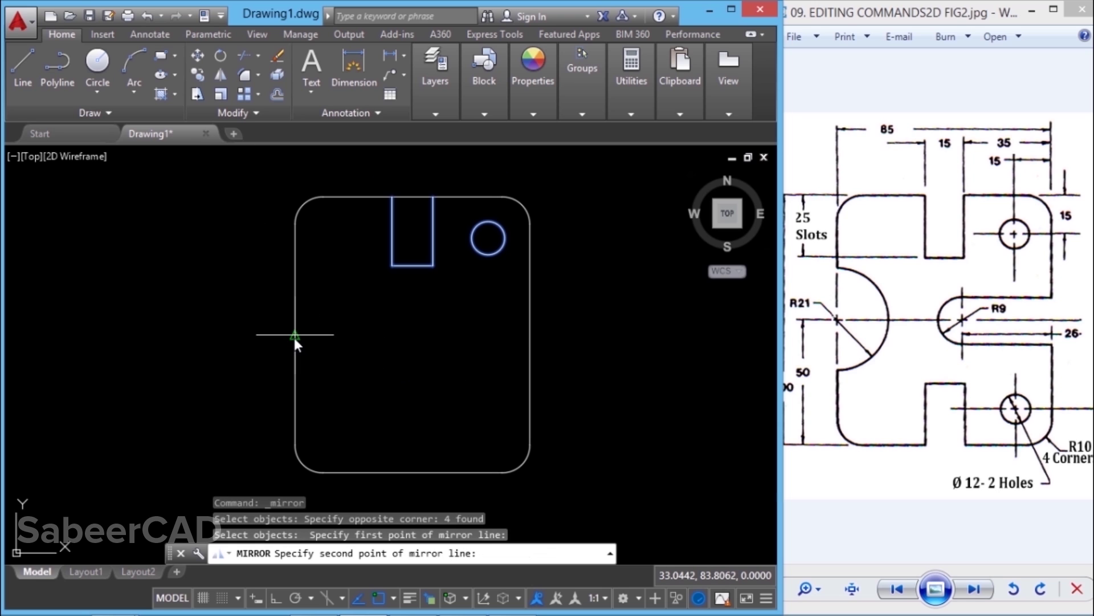
pyautogui.click(523, 331)
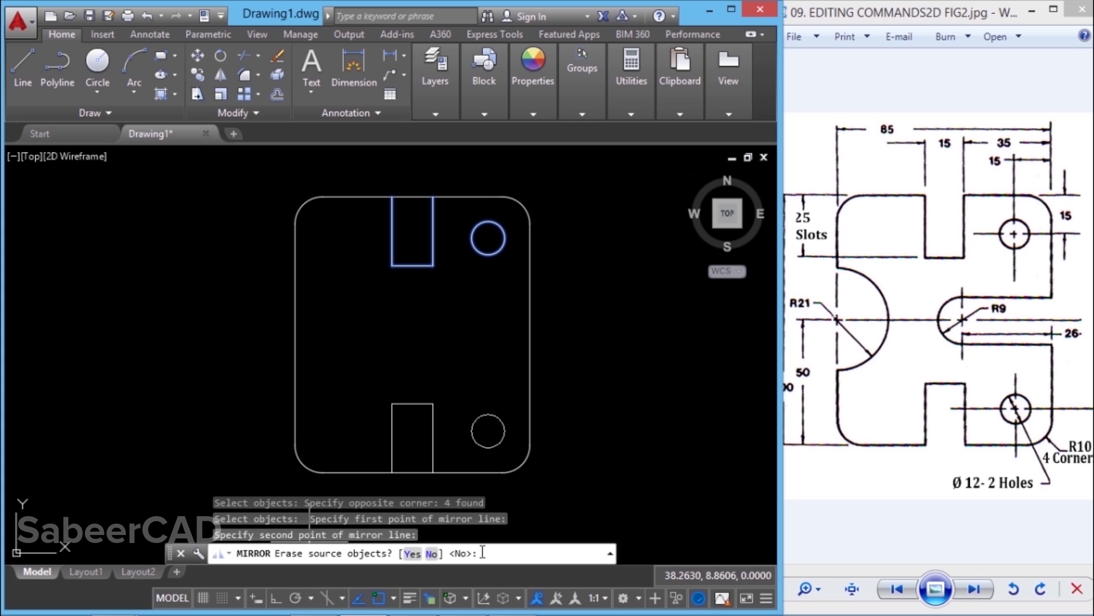
pyautogui.press('Return')
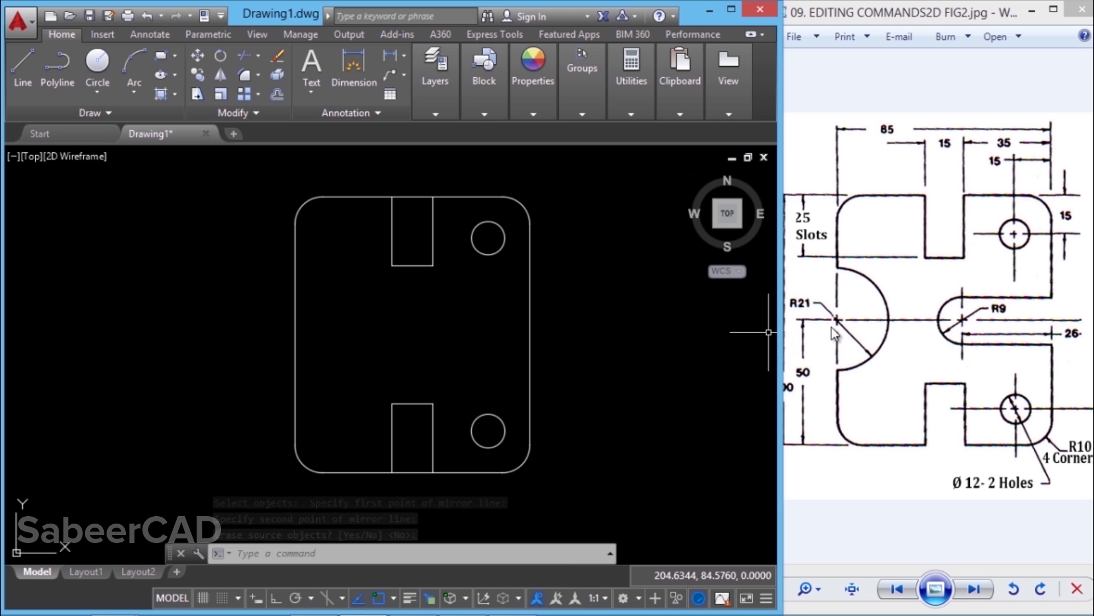
# Step: Draw a radius-21 circle centred on the left edge midpoint
pyautogui.click(100, 90)
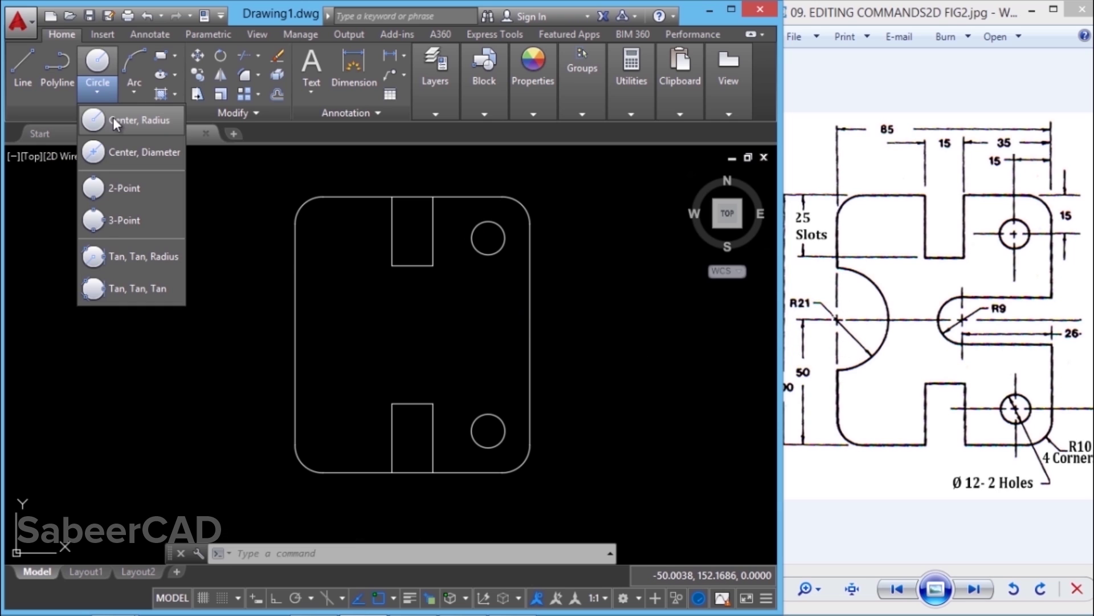
pyautogui.click(113, 117)
pyautogui.click(295, 335)
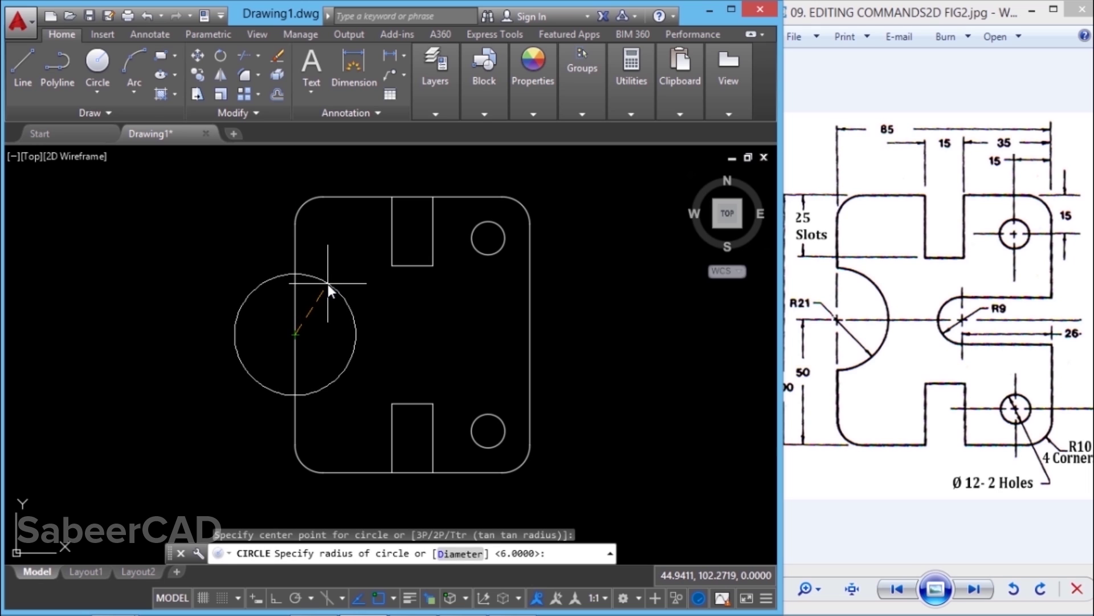
pyautogui.write('21')
pyautogui.press('Return')
pyautogui.press('Escape')
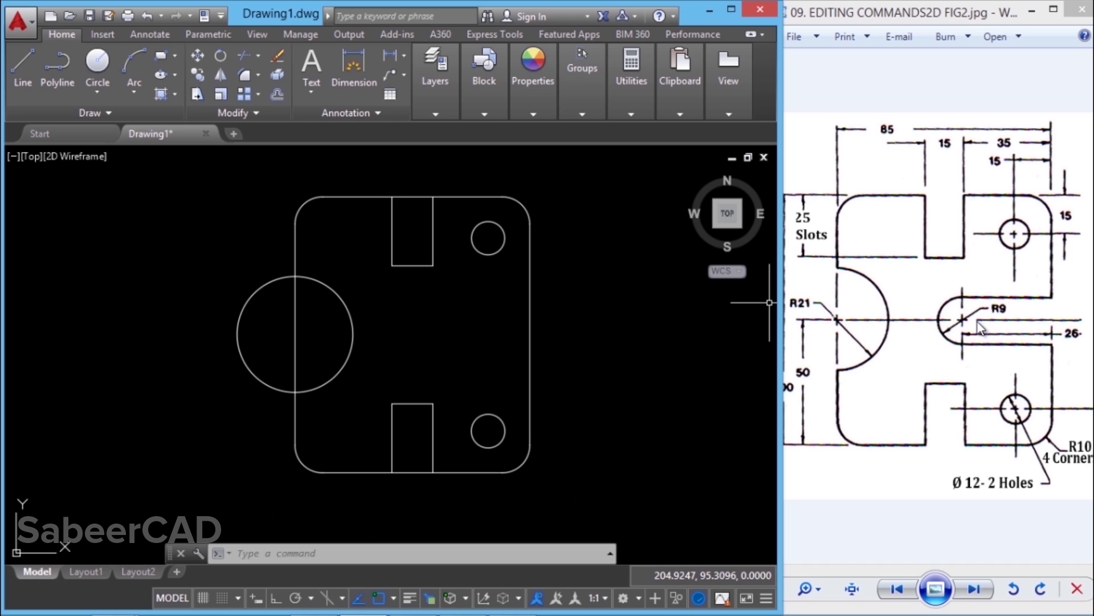
# Step: Draw a 26-unit horizontal centre line inward from the right edge midpoint
pyautogui.click(23, 70)
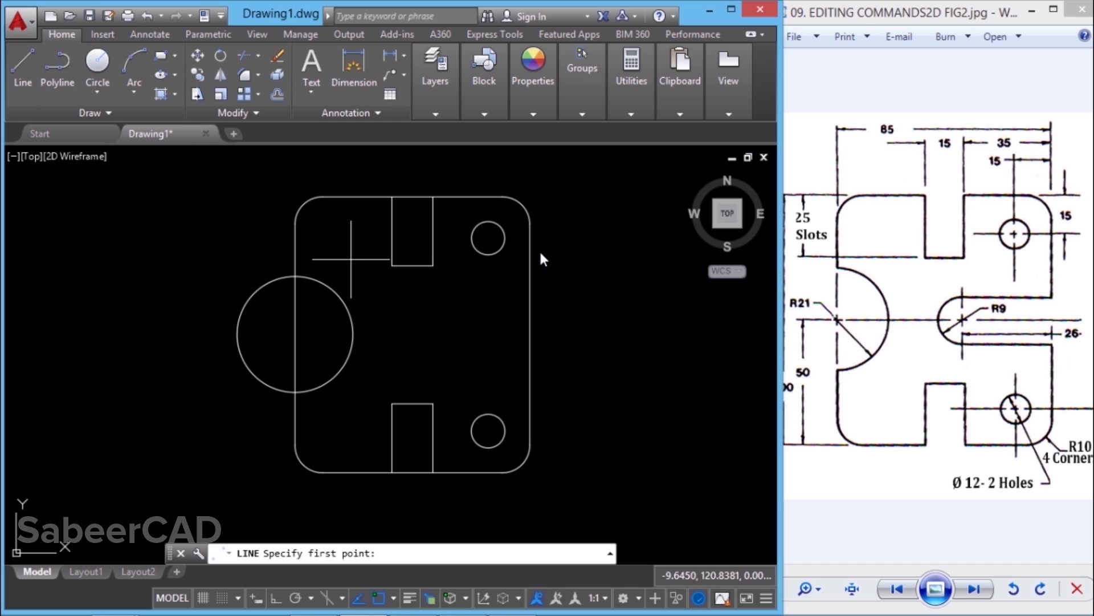
pyautogui.click(529, 316)
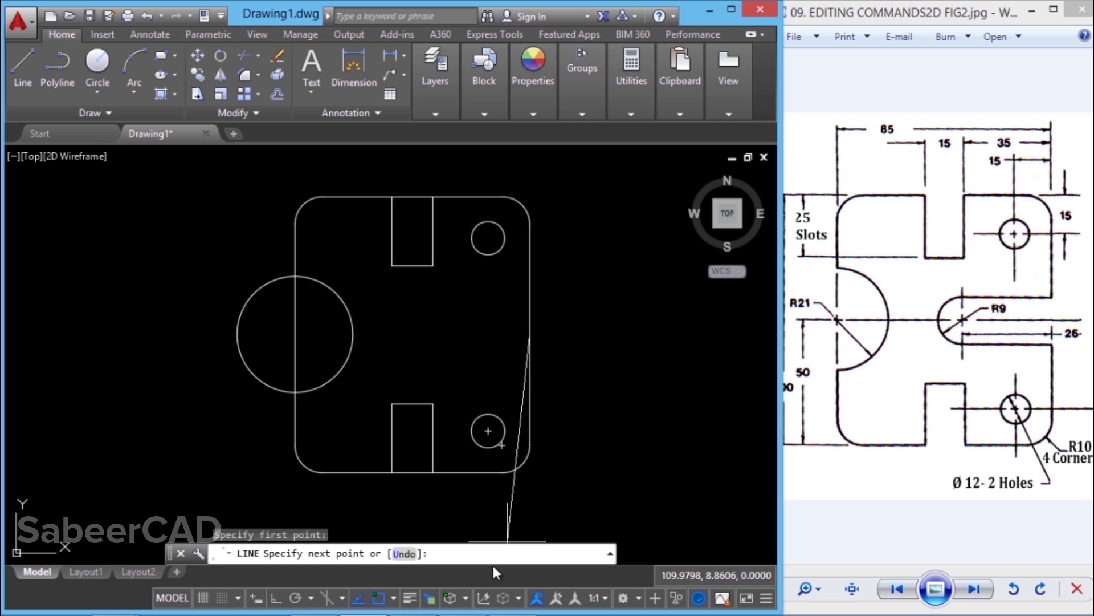
pyautogui.press('F8')
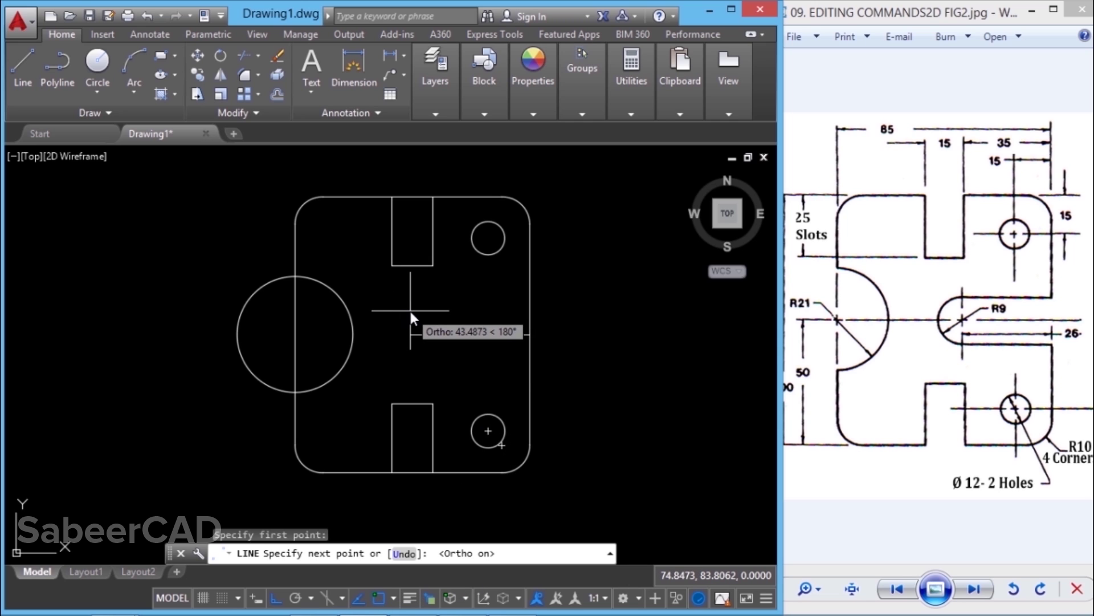
pyautogui.write('26')
pyautogui.press('Return')
pyautogui.press('Return')
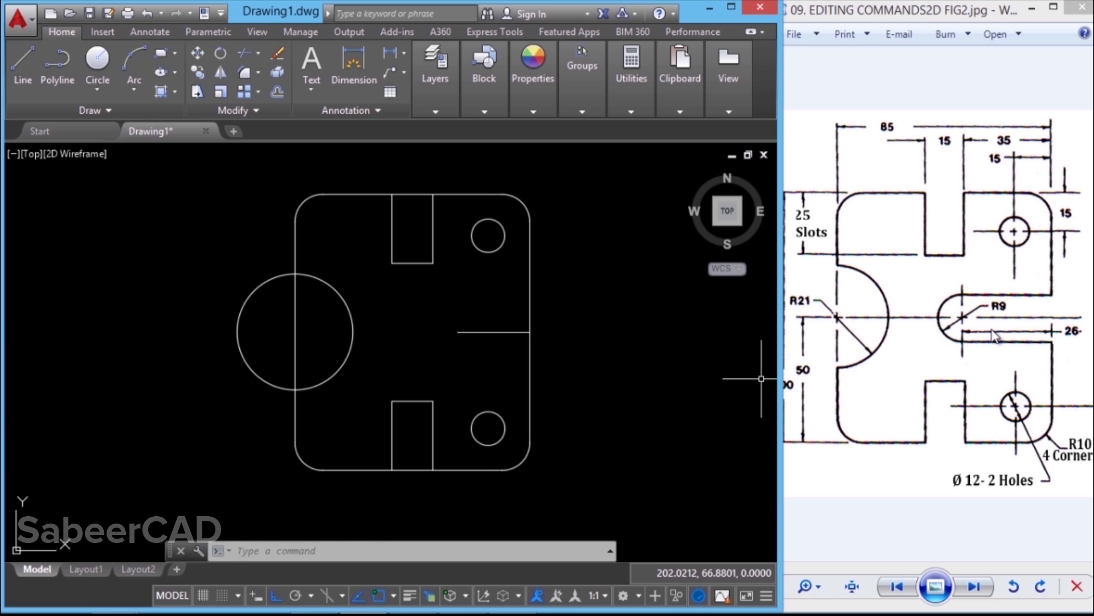
# Step: Offset the centre line 9 units above and 9 units below
pyautogui.click(277, 91)
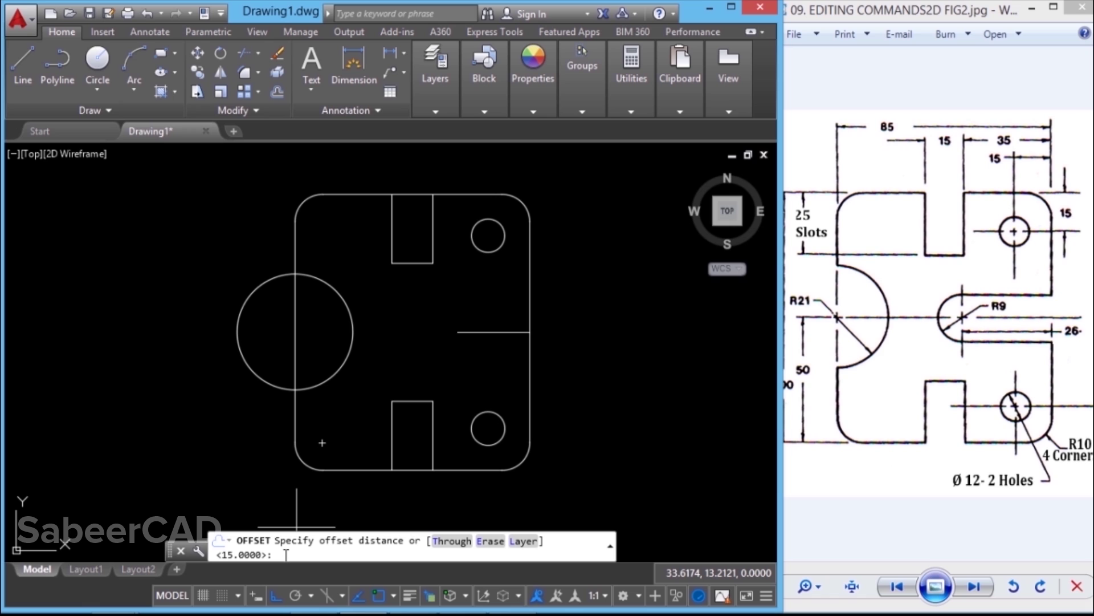
pyautogui.write('9')
pyautogui.press('Return')
pyautogui.click(493, 331)
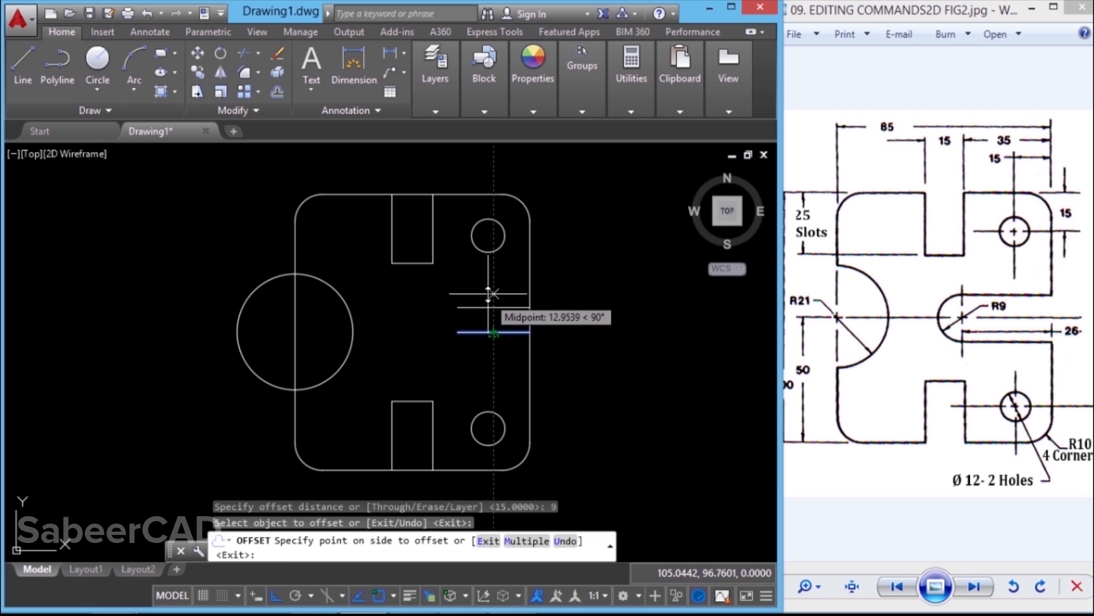
pyautogui.click(493, 317)
pyautogui.click(484, 331)
pyautogui.click(486, 350)
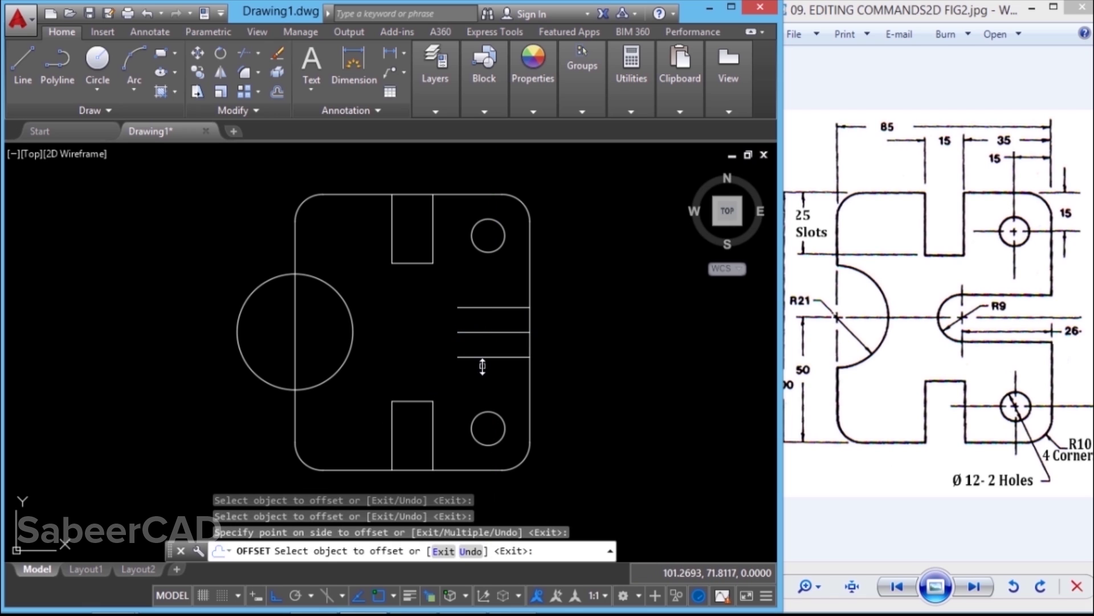
pyautogui.press('Escape')
pyautogui.press('Escape')
# Step: Draw a radius-9 circle at the centre line's inner end, then erase the centre line
pyautogui.click(96, 90)
pyautogui.click(119, 120)
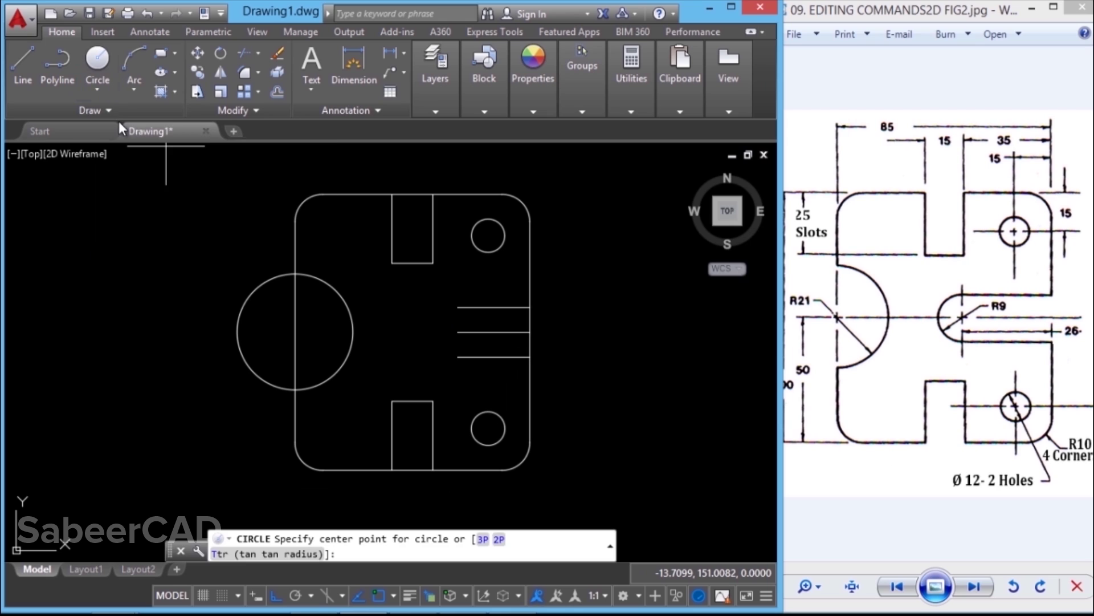
pyautogui.click(458, 332)
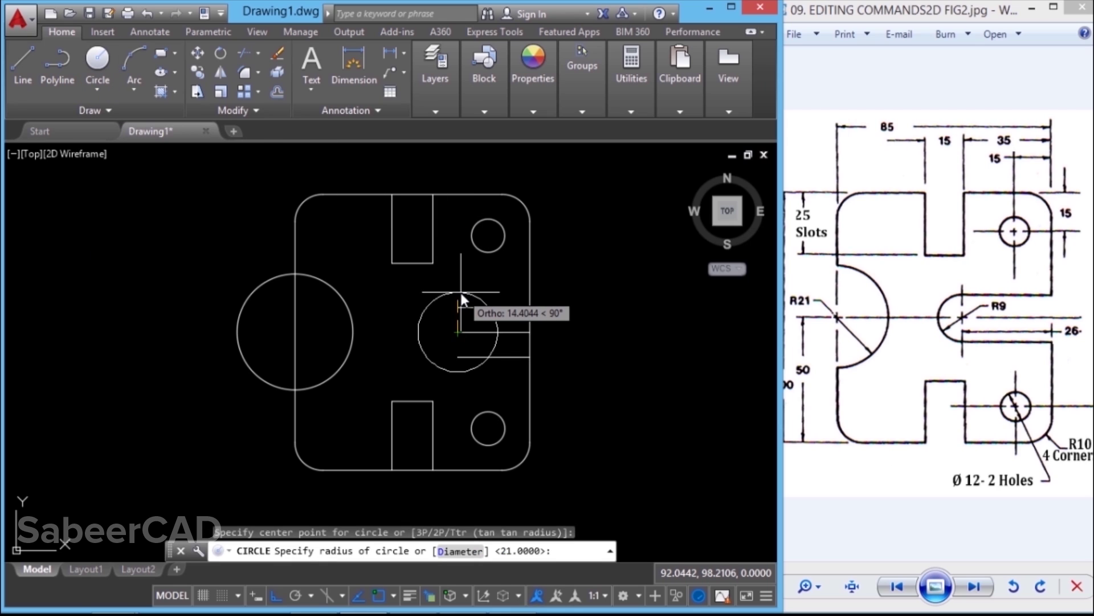
pyautogui.write('9')
pyautogui.press('Return')
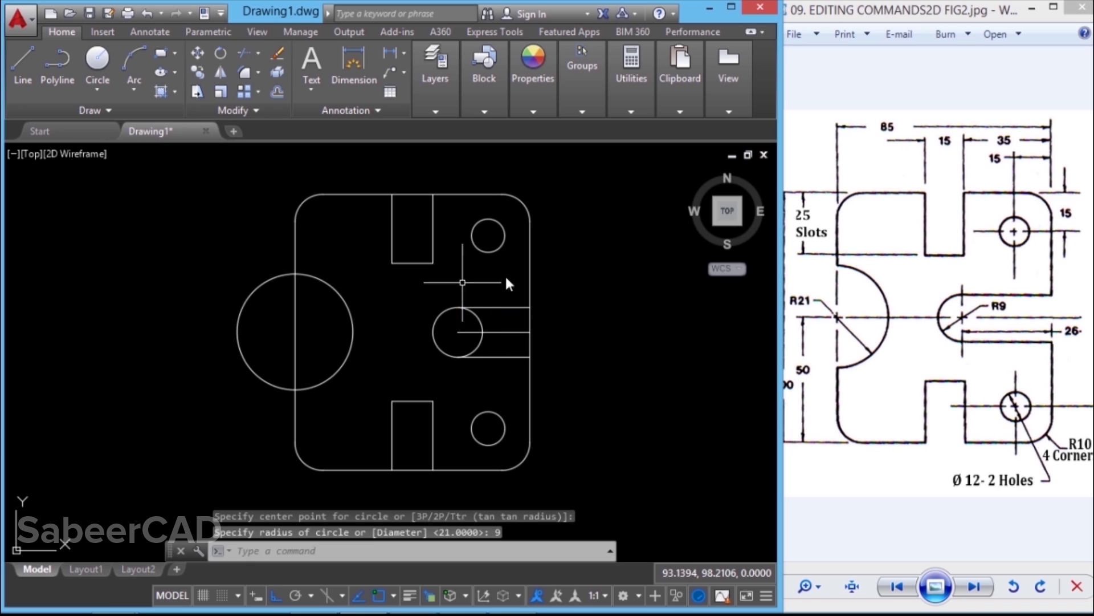
pyautogui.click(499, 332)
pyautogui.click(277, 53)
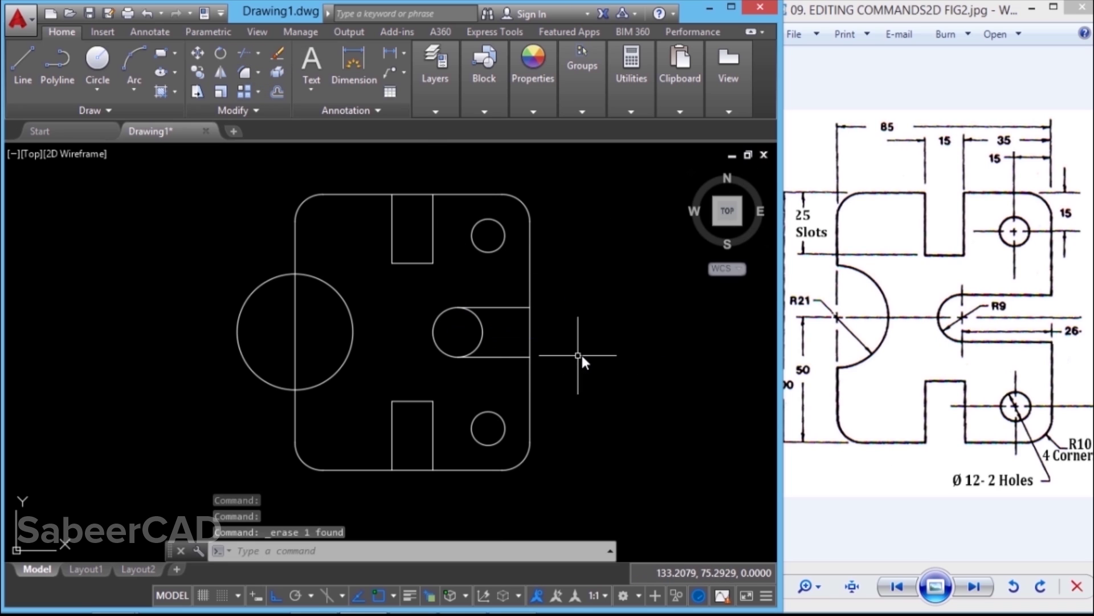
# Step: Trim the R21 circle's outer half, the left edge inside the notch, and the slot openings at the top and right edges
pyautogui.click(258, 51)
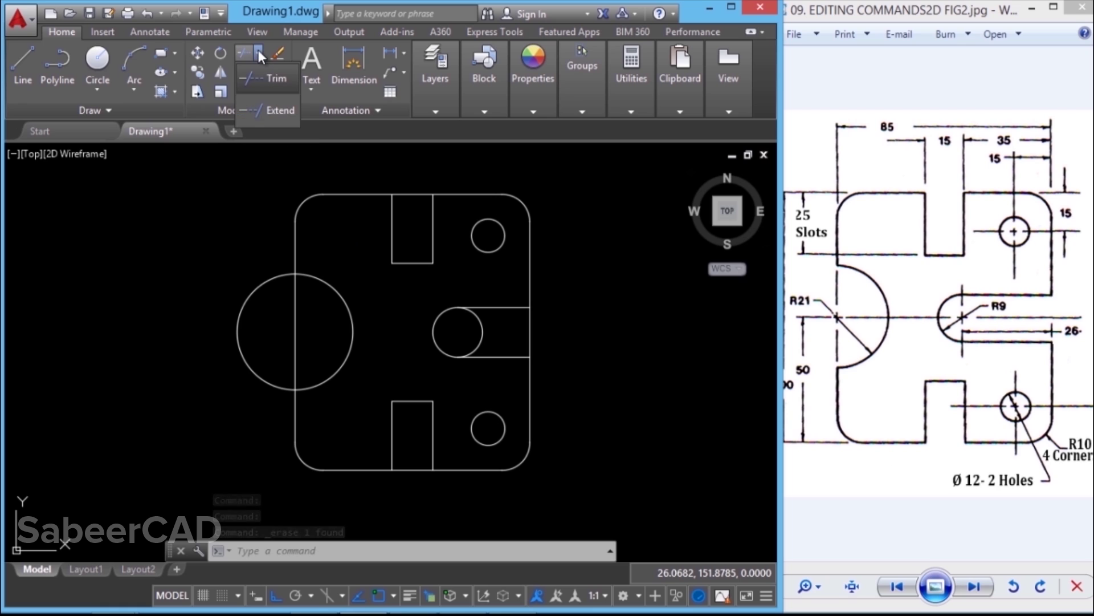
pyautogui.click(268, 78)
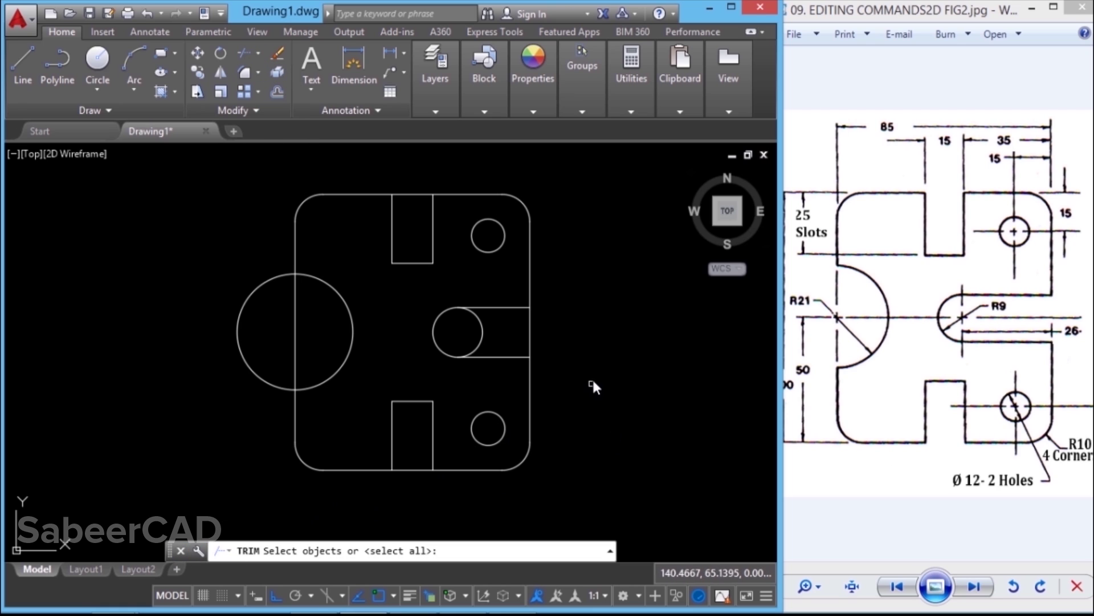
pyautogui.press('Return')
pyautogui.click(526, 448)
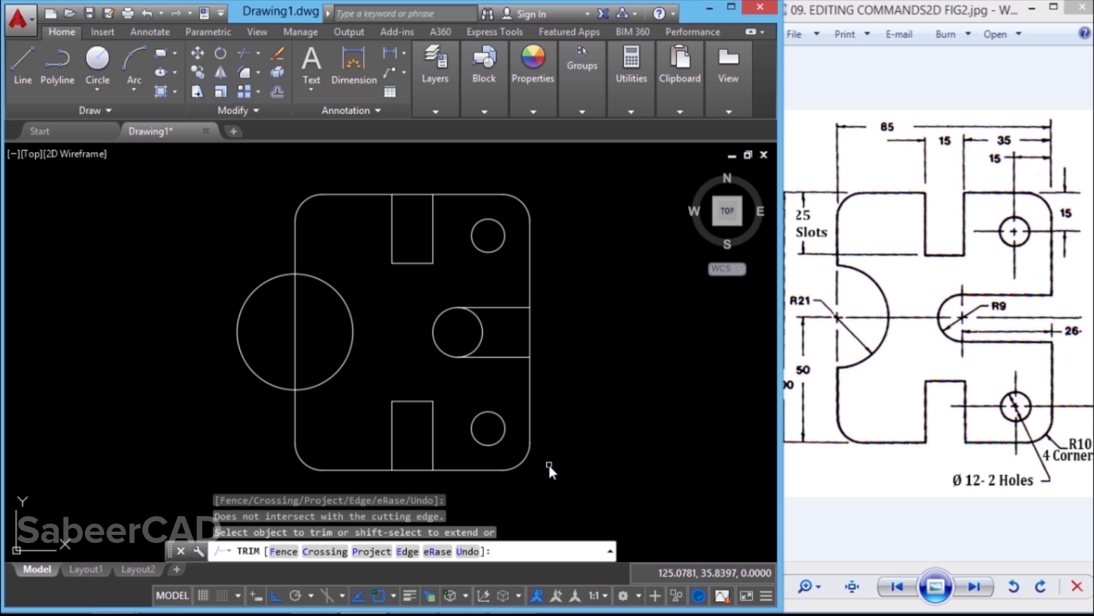
pyautogui.click(261, 374)
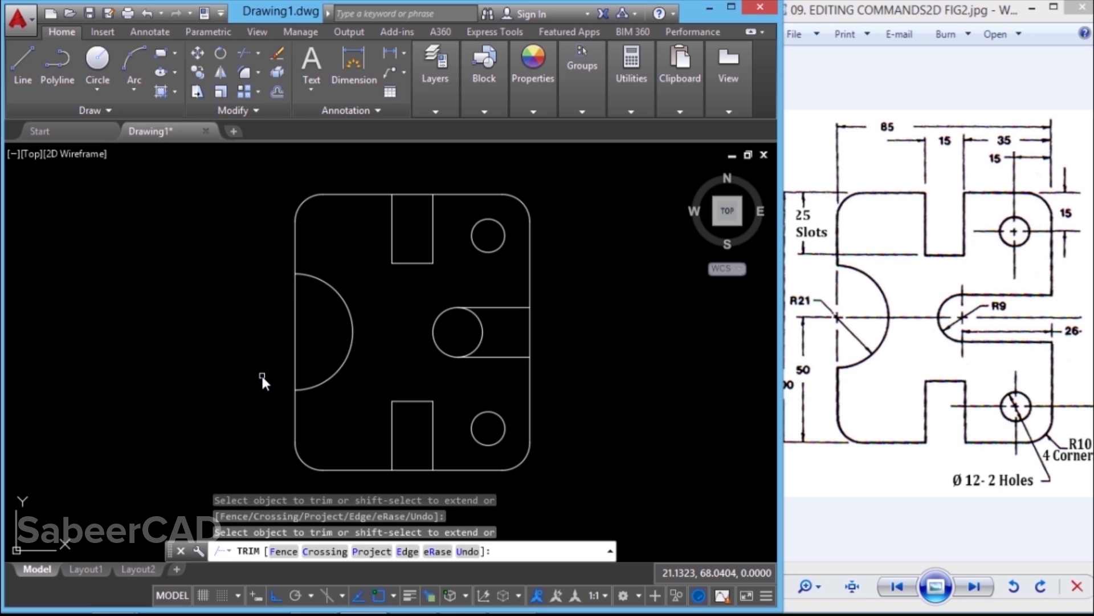
pyautogui.click(297, 336)
pyautogui.click(424, 194)
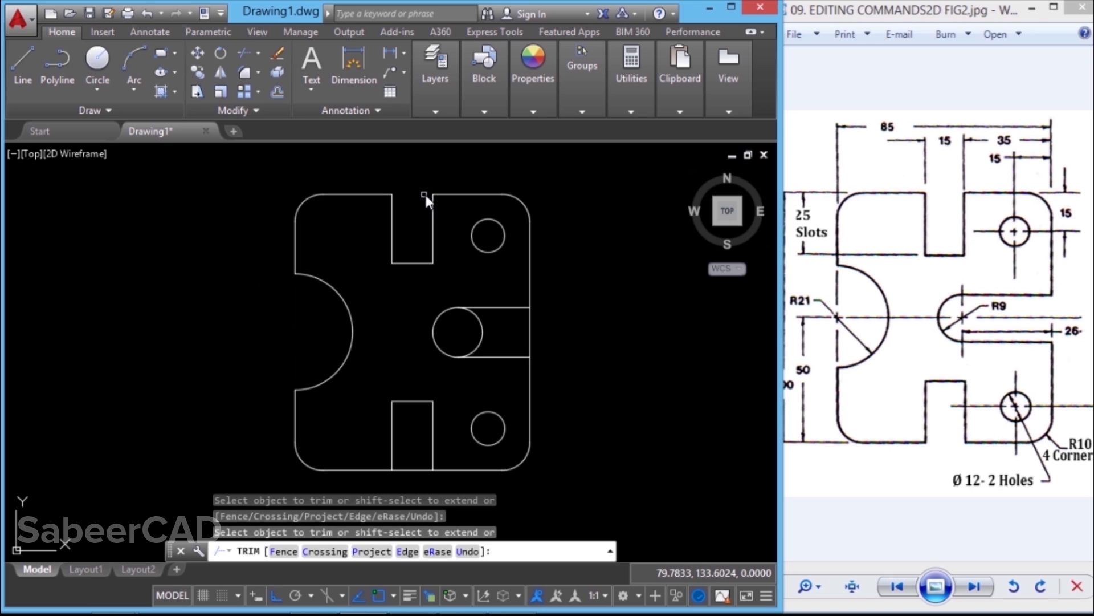
pyautogui.click(482, 326)
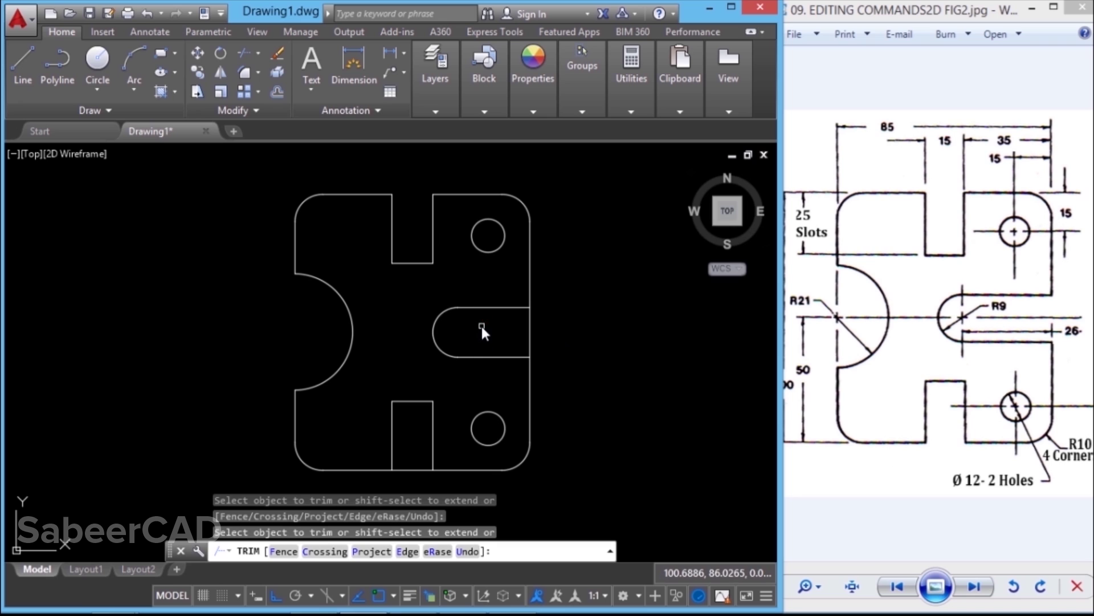
pyautogui.click(530, 321)
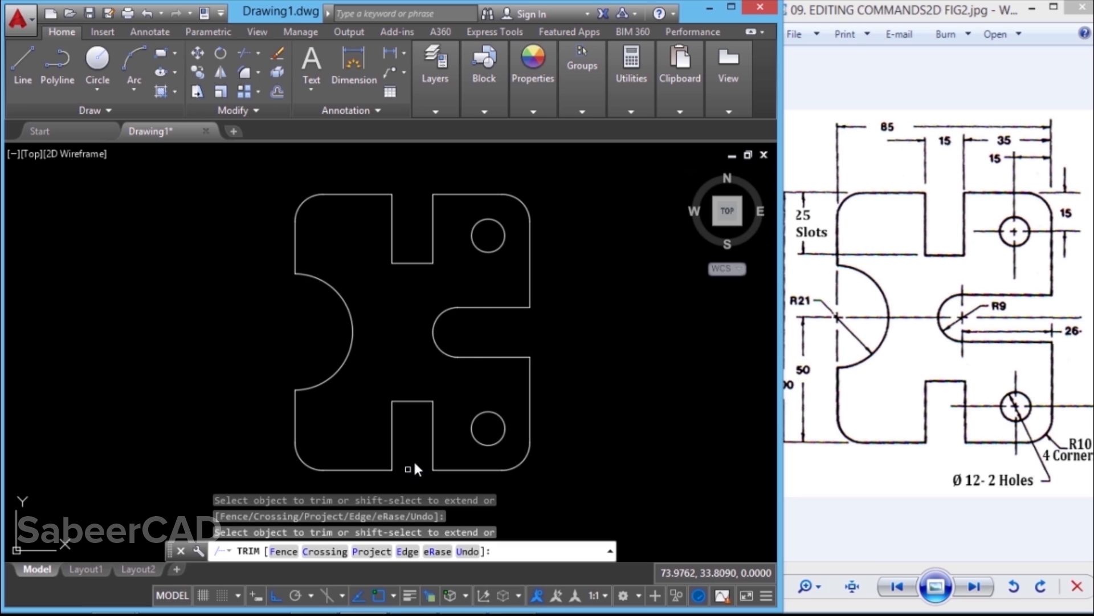